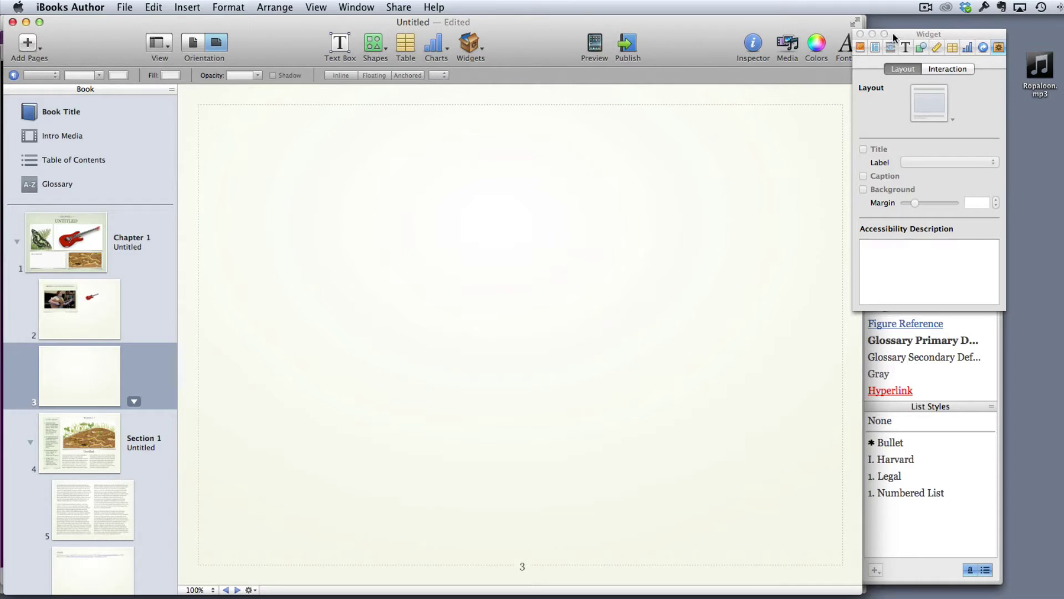
Move the floating Widget inspector aside and bring up the widget types list for page 3
{"action": "mouse_move", "coordinate": [893, 33]}
{"action": "left_mouse_down"}
{"action": "mouse_move", "coordinate": [910, 88]}
{"action": "mouse_move", "coordinate": [905, 21]}
{"action": "left_mouse_up"}
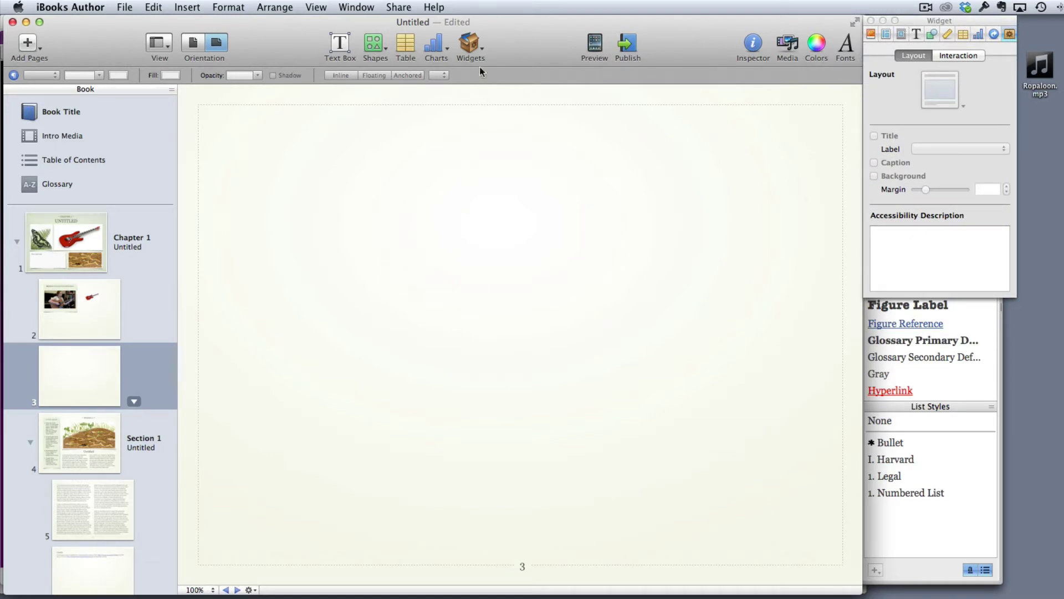
{"action": "left_click", "coordinate": [476, 47]}
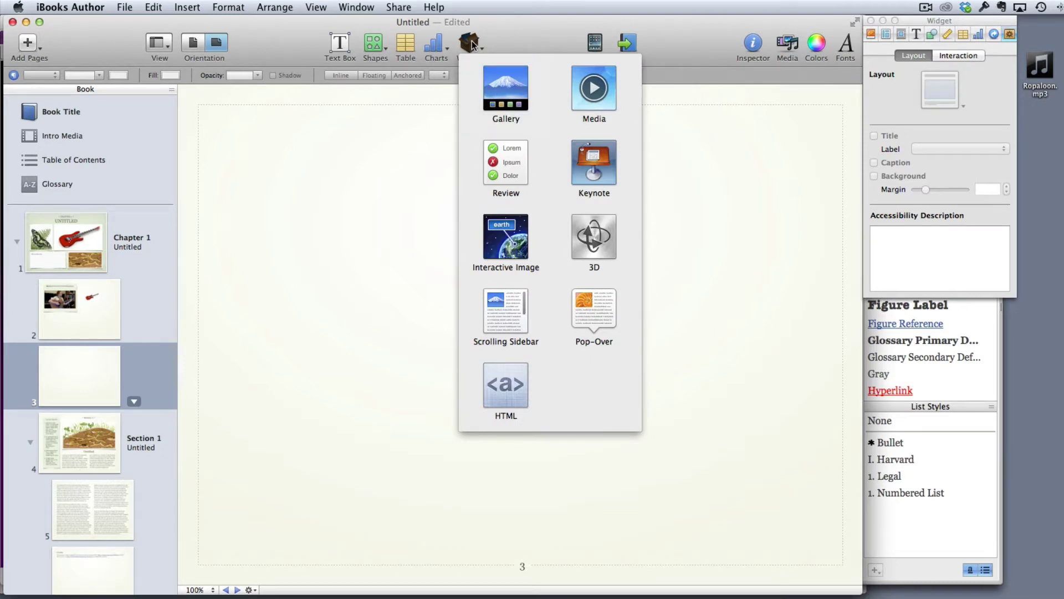
Insert a Gallery widget titled 'Listen to the recording and follow the score.'
{"action": "left_click", "coordinate": [508, 94]}
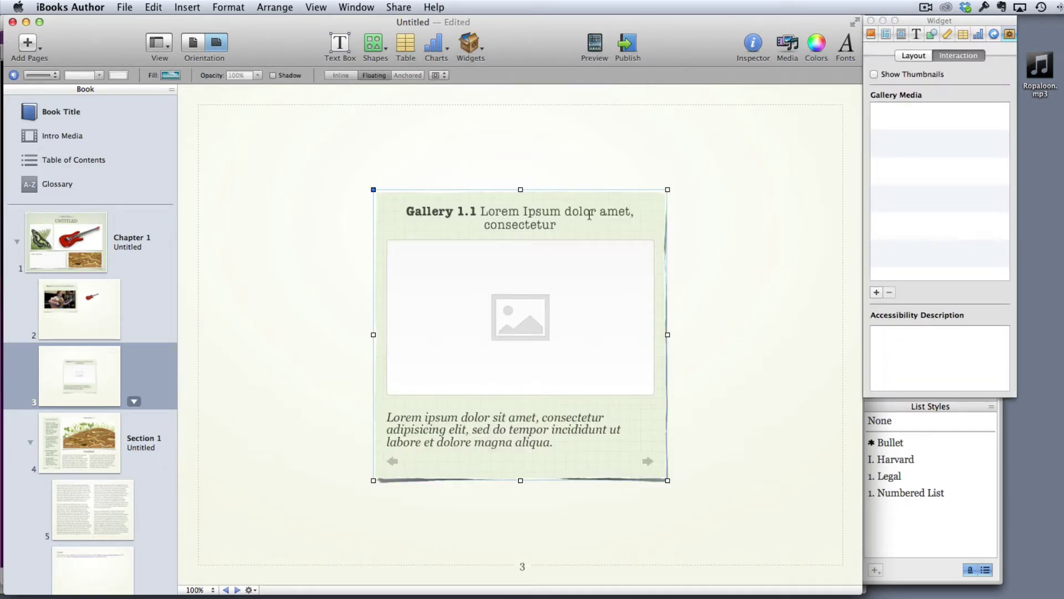
{"action": "triple_click", "coordinate": [567, 224]}
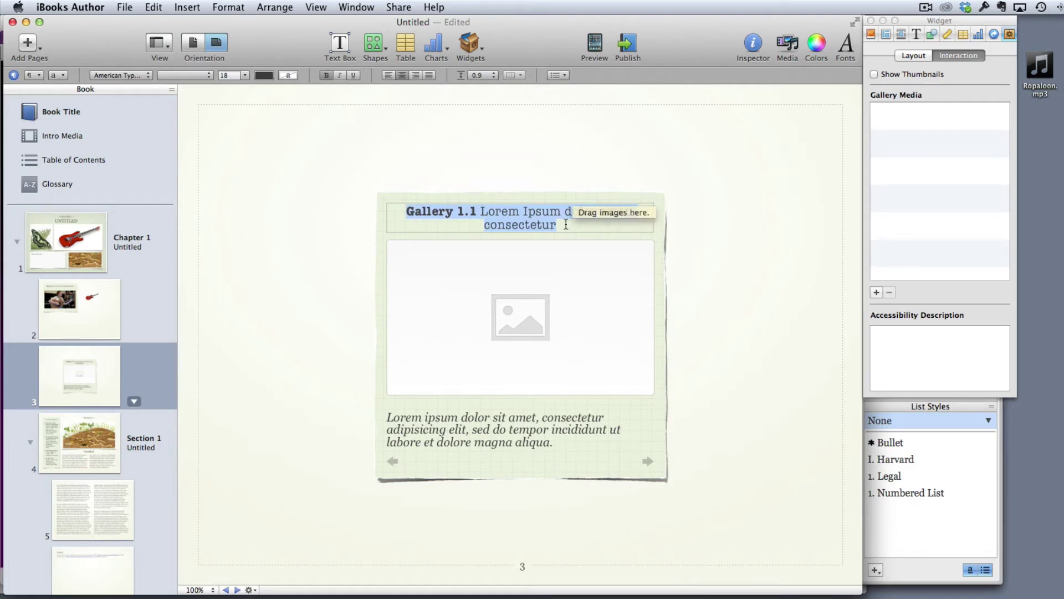
{"action": "type", "text": "Liste"}
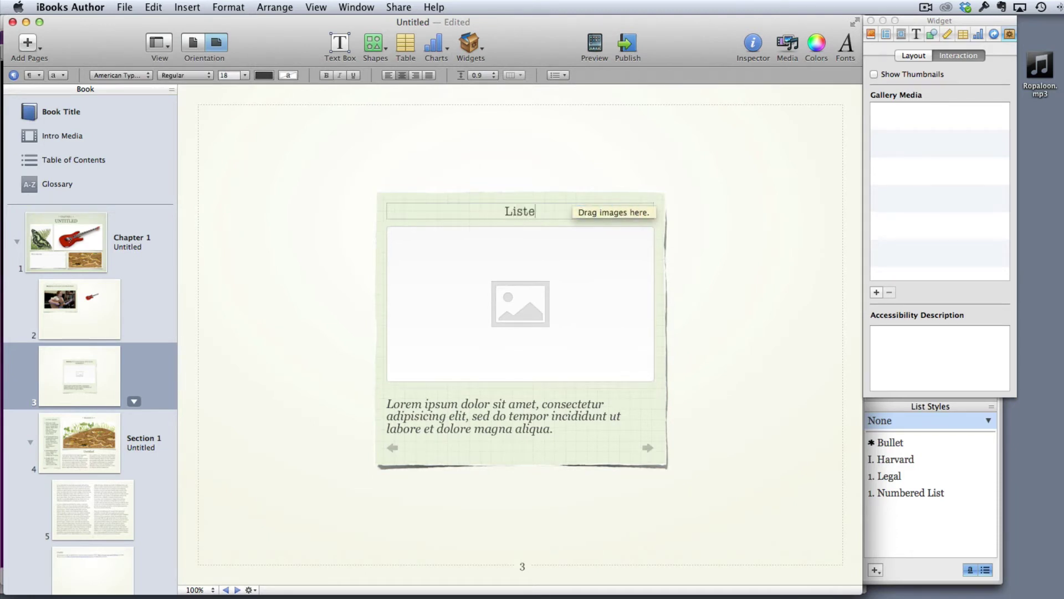
{"action": "type", "text": "n to the score"}
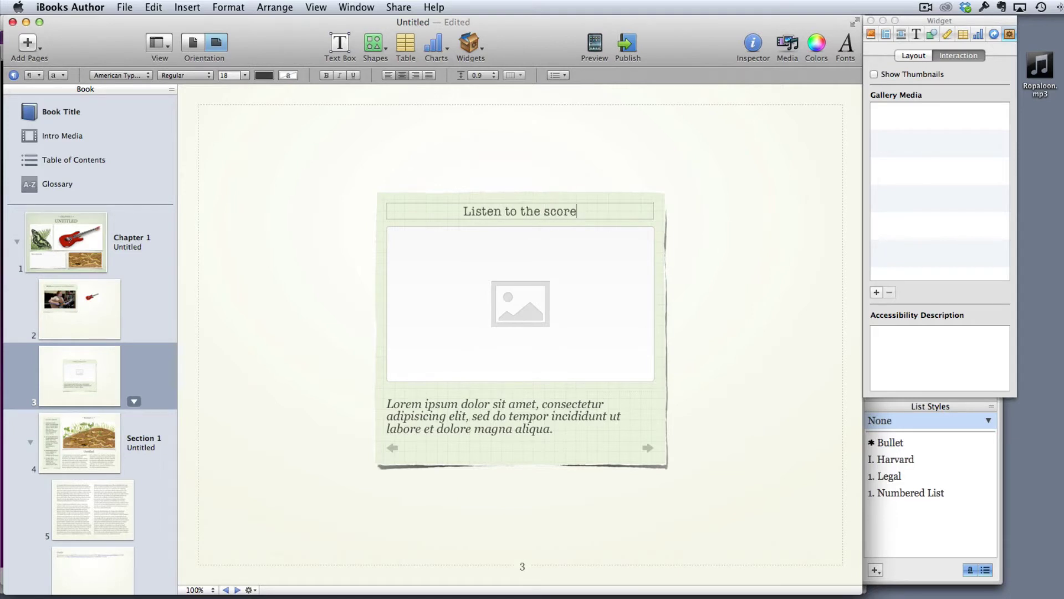
{"action": "key", "text": "alt+shift+Left"}
{"action": "type", "text": "r"}
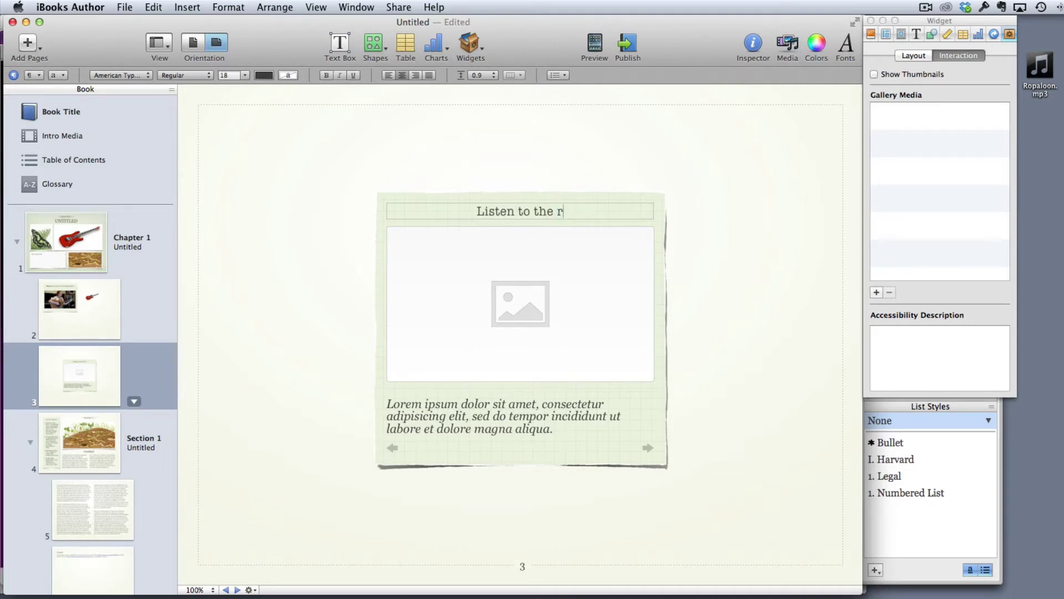
{"action": "type", "text": "ecording"}
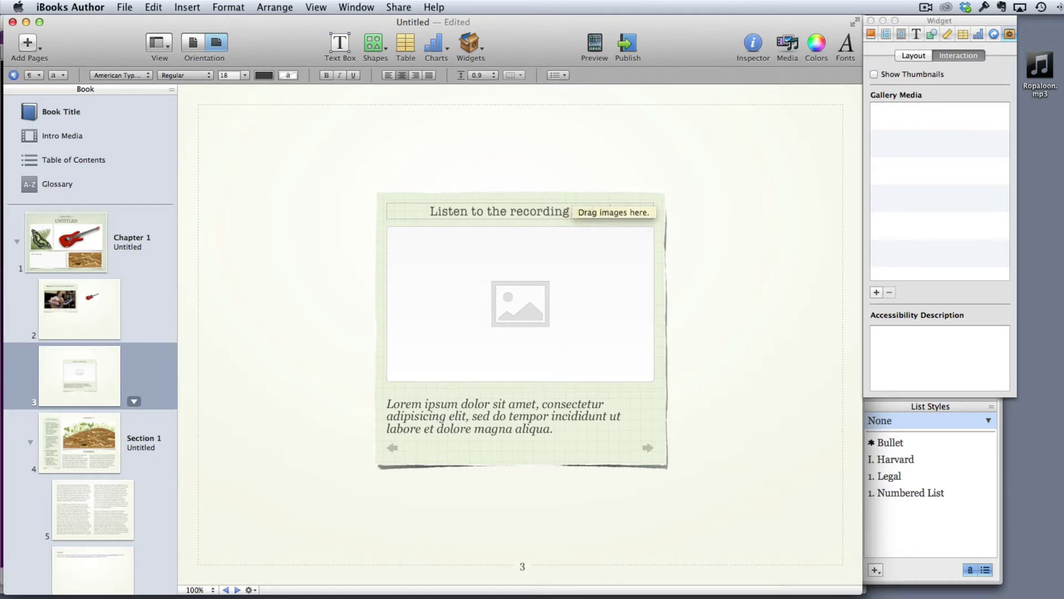
{"action": "type", "text": " and follow the score."}
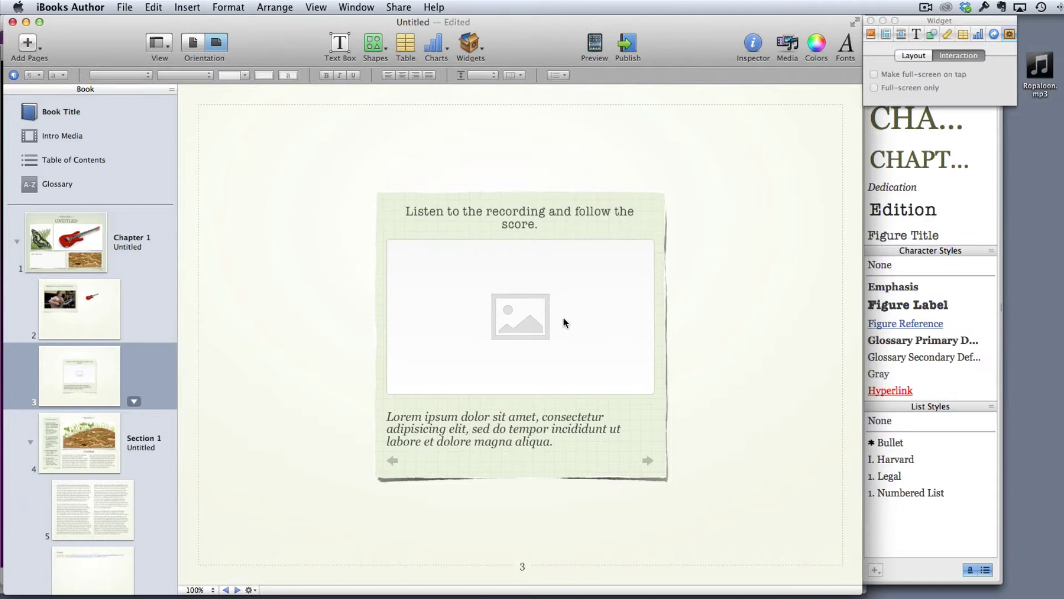
Move the gallery to the page's top-left corner and enlarge it to 999 × 721 pt
{"action": "left_click_drag", "start_coordinate": [564, 317], "coordinate": [375, 221]}
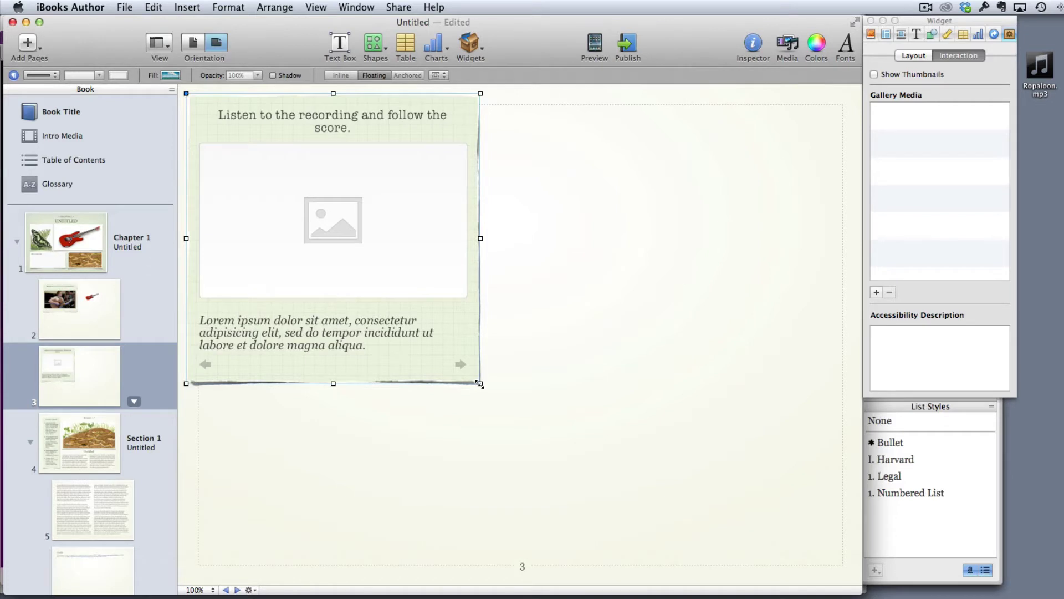
{"action": "left_click_drag", "start_coordinate": [480, 383], "coordinate": [853, 574]}
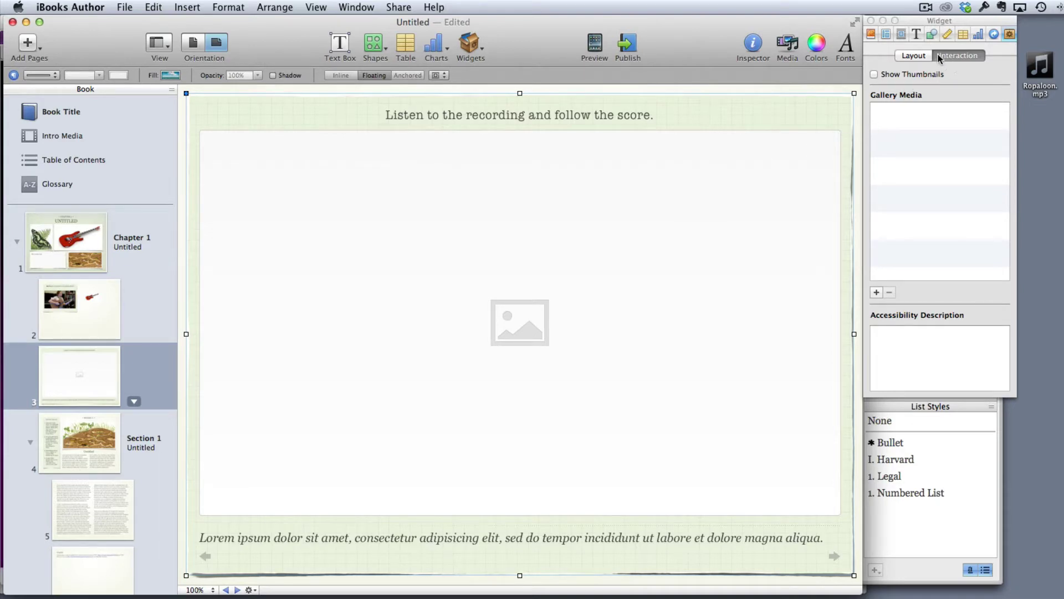
Turn off the gallery's green Background in the Layout settings and centre it on the page
{"action": "left_click", "coordinate": [913, 56]}
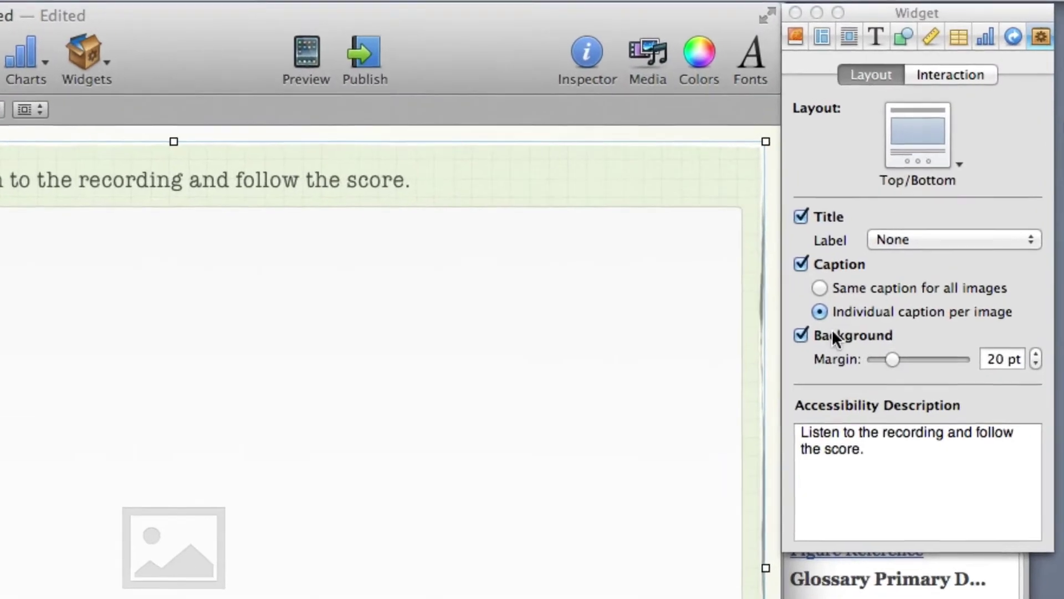
{"action": "left_click", "coordinate": [864, 262]}
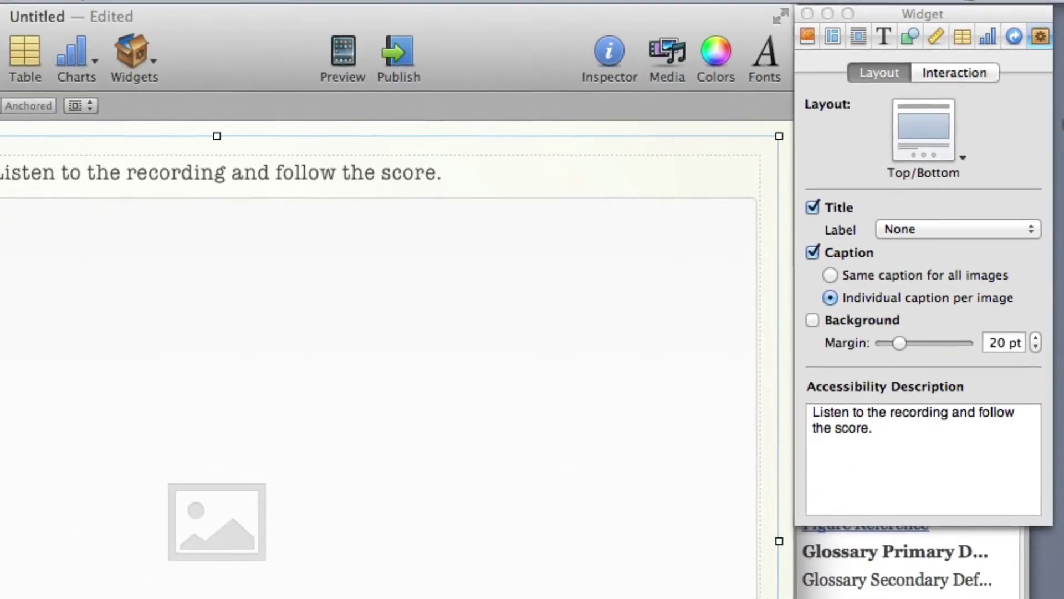
{"action": "left_click_drag", "start_coordinate": [160, 403], "coordinate": [172, 404]}
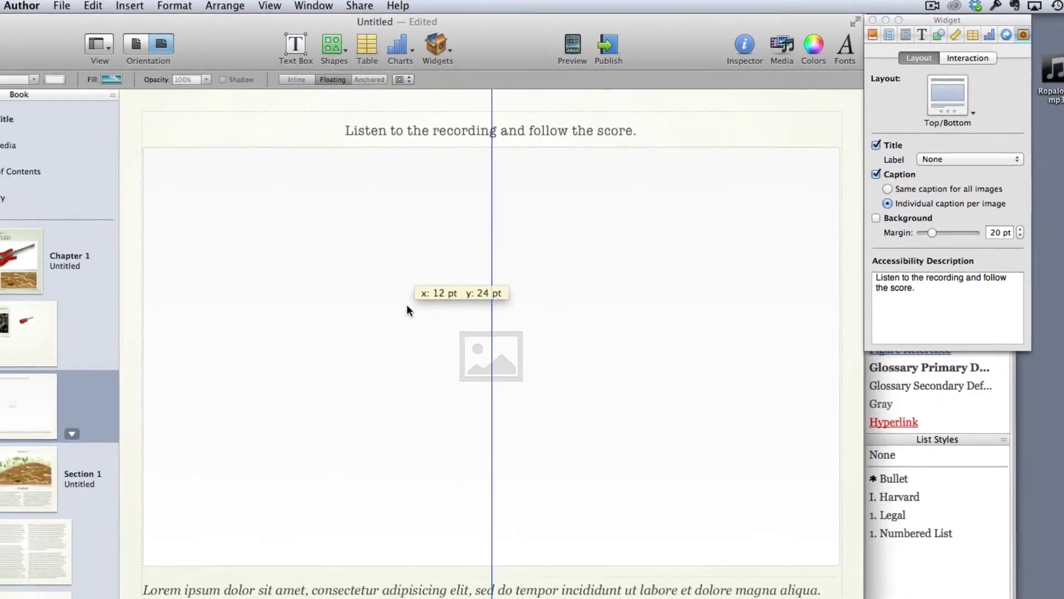
{"action": "left_click_drag", "start_coordinate": [447, 286], "coordinate": [448, 287]}
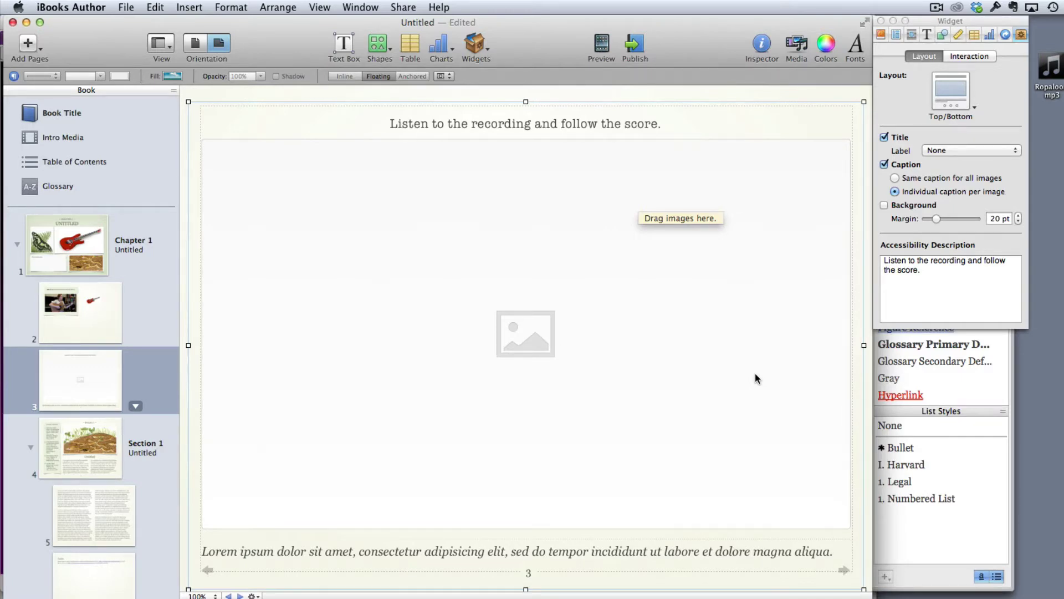
{"action": "key", "text": "super+Tab"}
{"action": "key", "text": "super+Tab"}
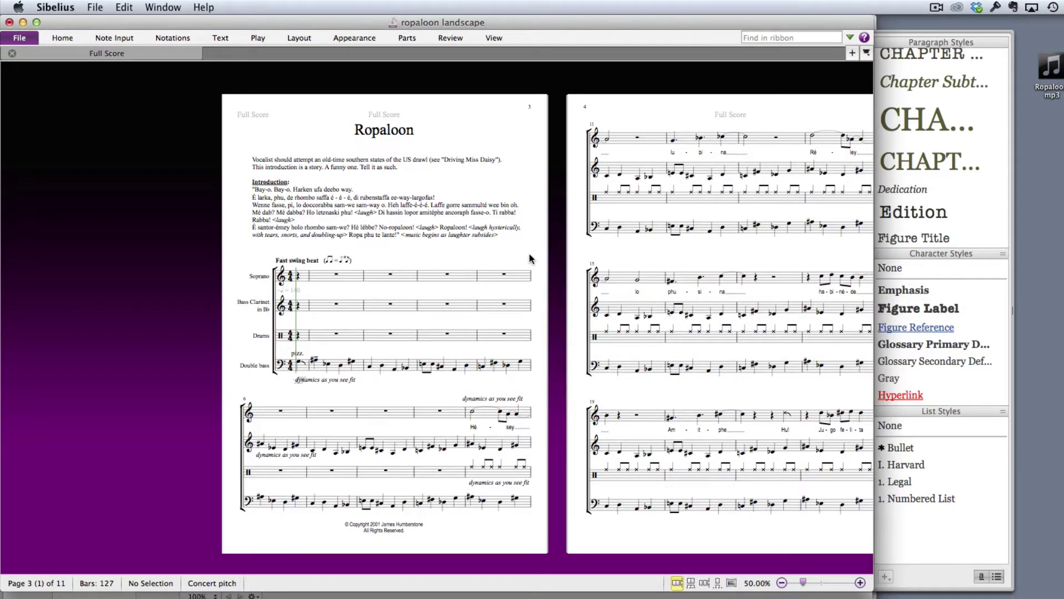
Pan across the landscape Ropaloon score pages in Sibelius, then return to iBooks Author
{"action": "mouse_move", "coordinate": [530, 258]}
{"action": "left_mouse_down"}
{"action": "mouse_move", "coordinate": [535, 266]}
{"action": "mouse_move", "coordinate": [540, 241]}
{"action": "mouse_move", "coordinate": [525, 244]}
{"action": "left_mouse_up"}
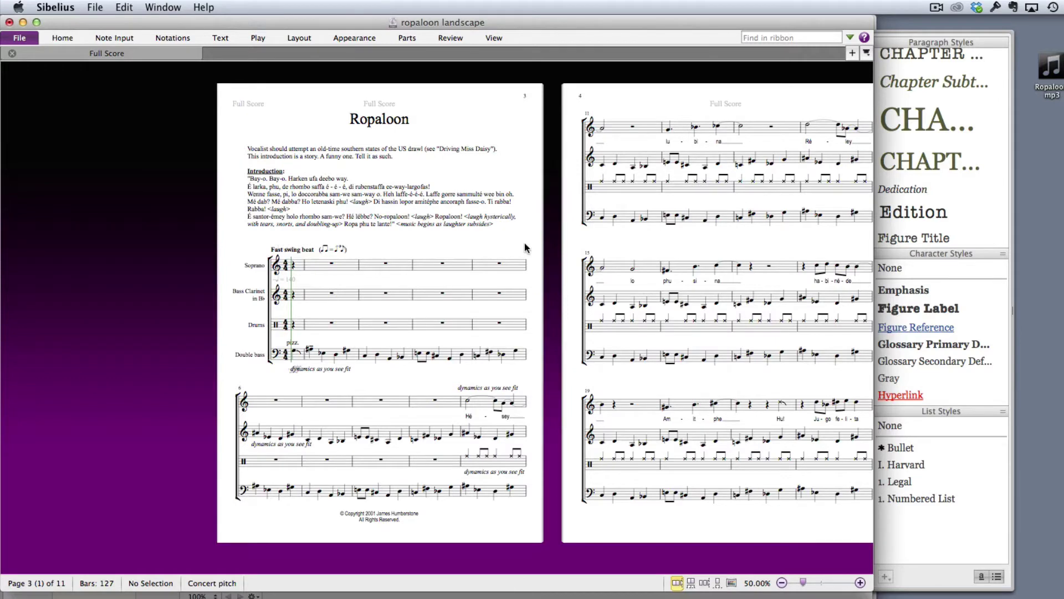
{"action": "left_click_drag", "start_coordinate": [525, 243], "coordinate": [505, 249]}
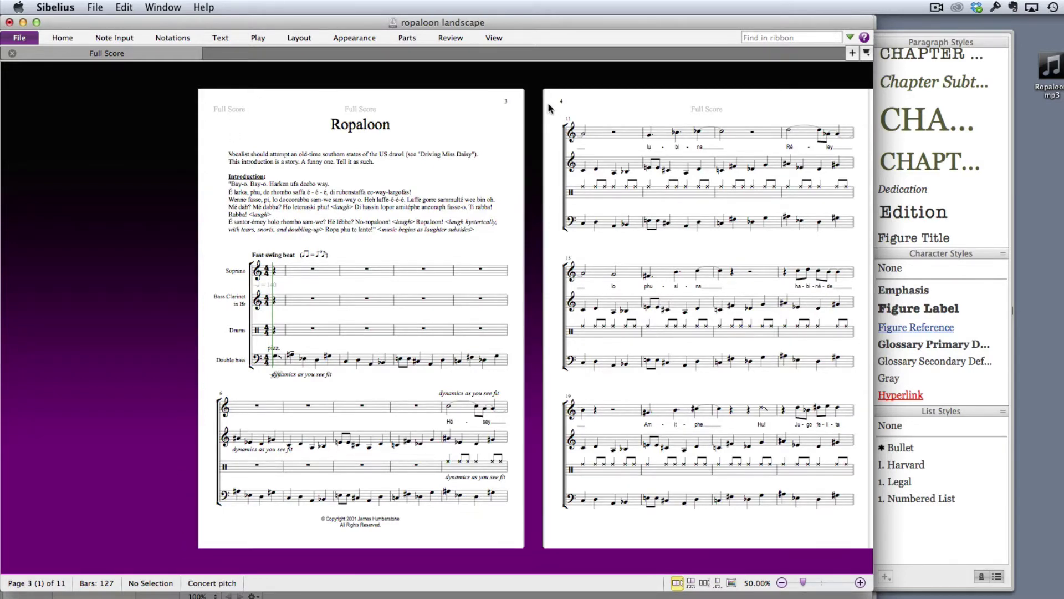
{"action": "key", "text": "super+Tab"}
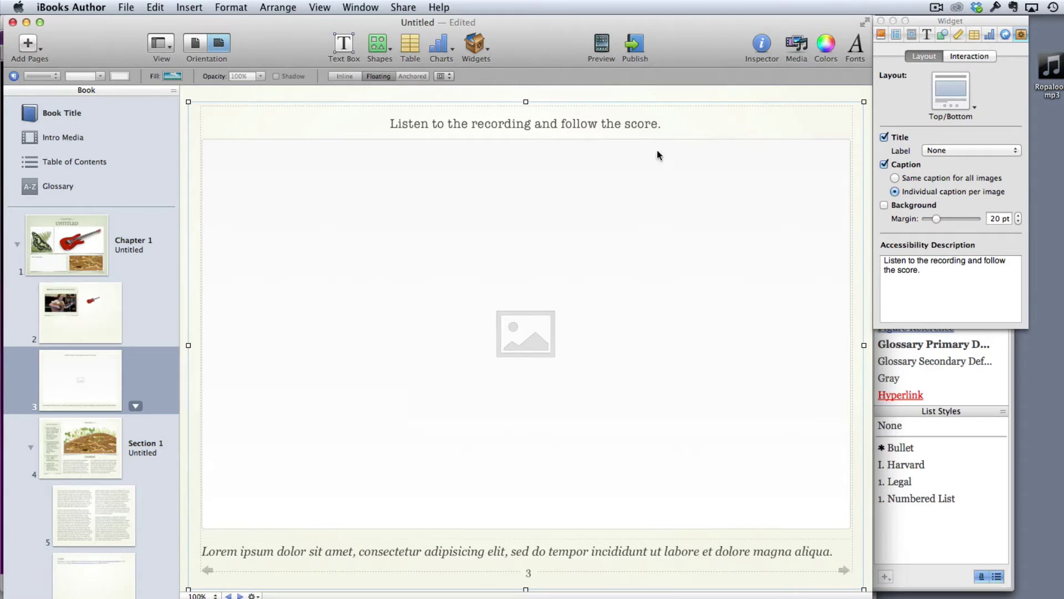
{"action": "left_click", "coordinate": [196, 46]}
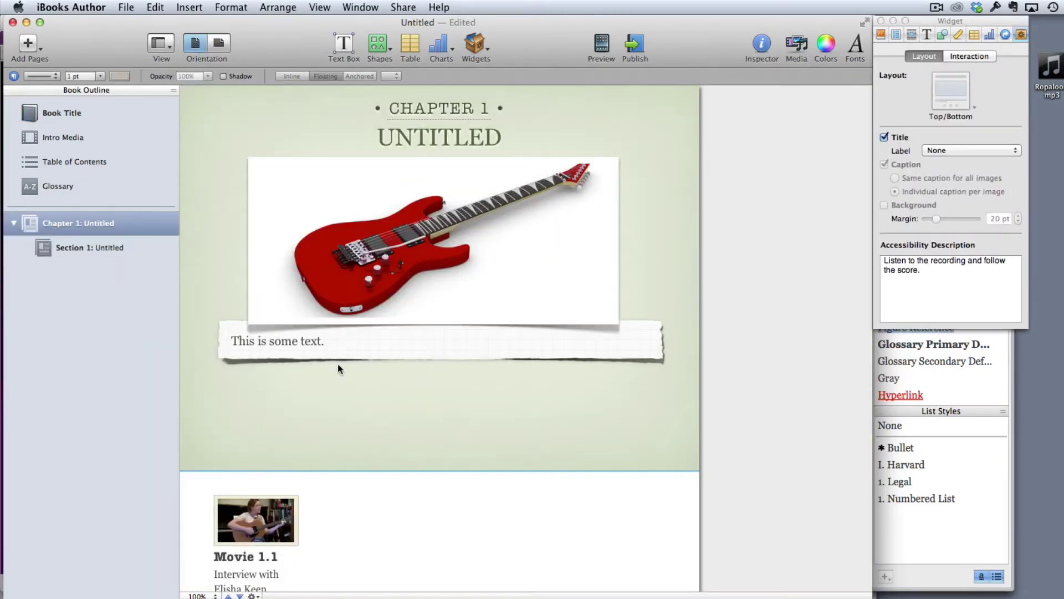
{"action": "scroll", "coordinate": [338, 364], "scroll_direction": "down", "scroll_amount": 5}
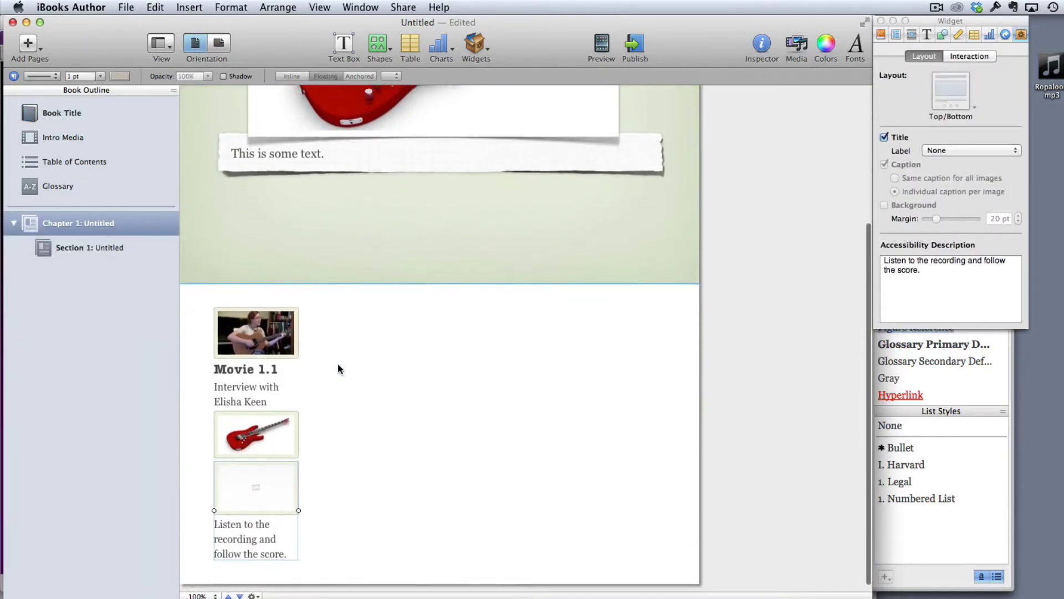
{"action": "scroll", "coordinate": [339, 368], "scroll_direction": "up", "scroll_amount": 5}
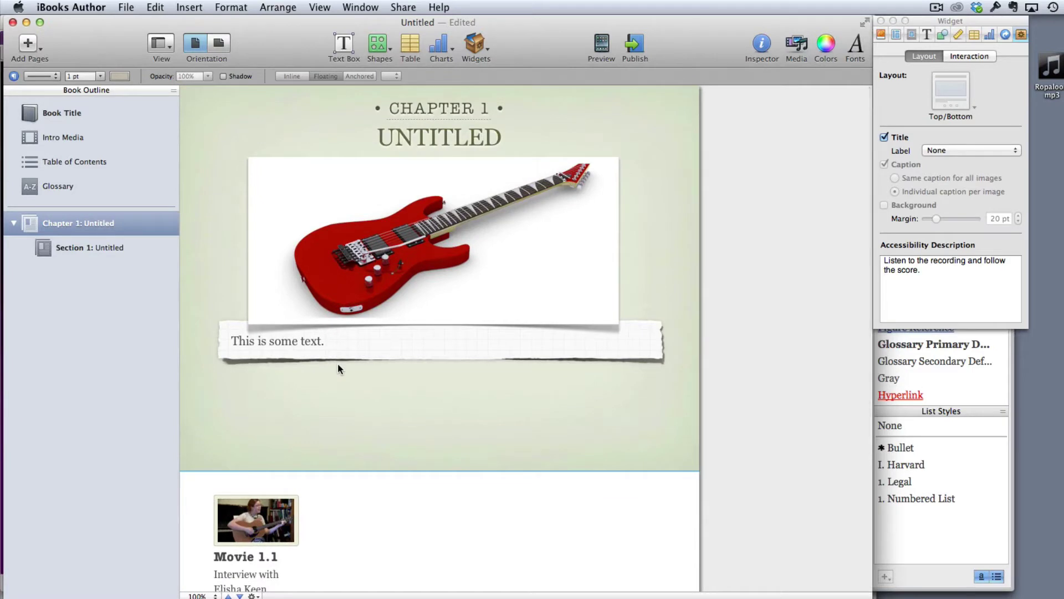
{"action": "left_click", "coordinate": [217, 44]}
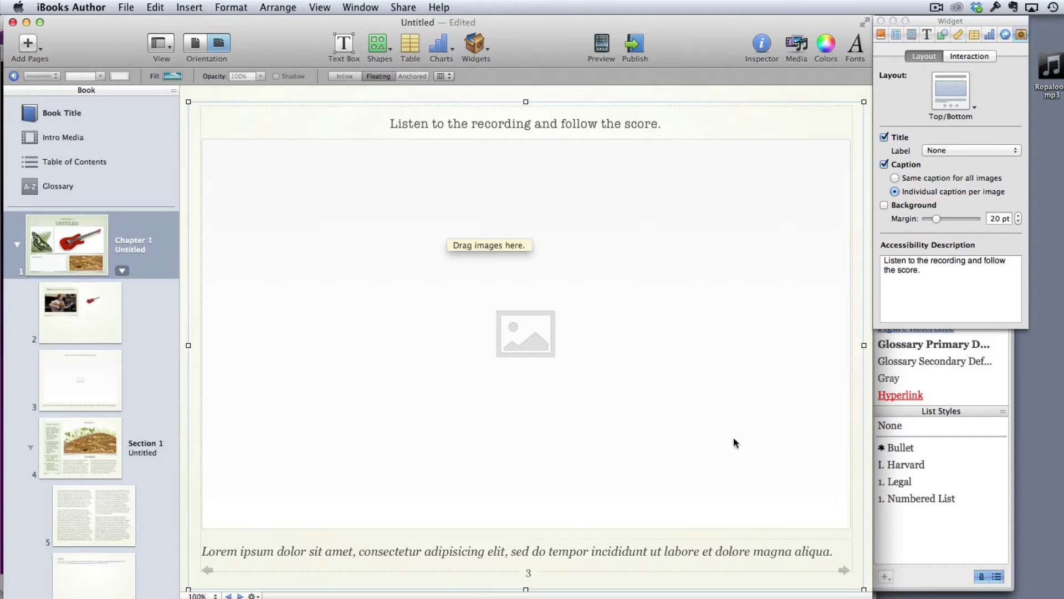
{"action": "key", "text": "super+Tab"}
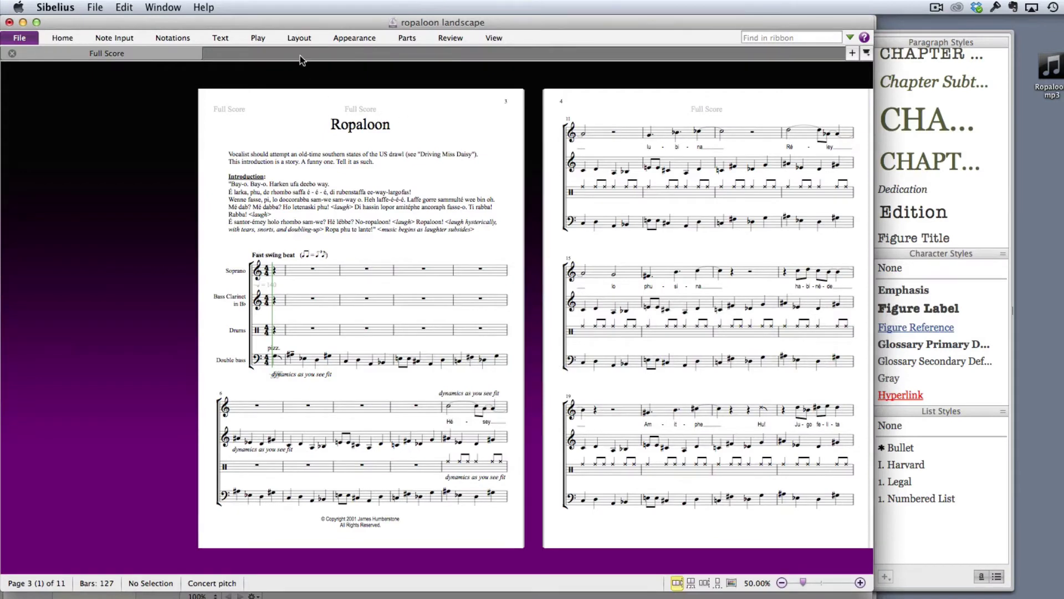
{"action": "left_click", "coordinate": [294, 41]}
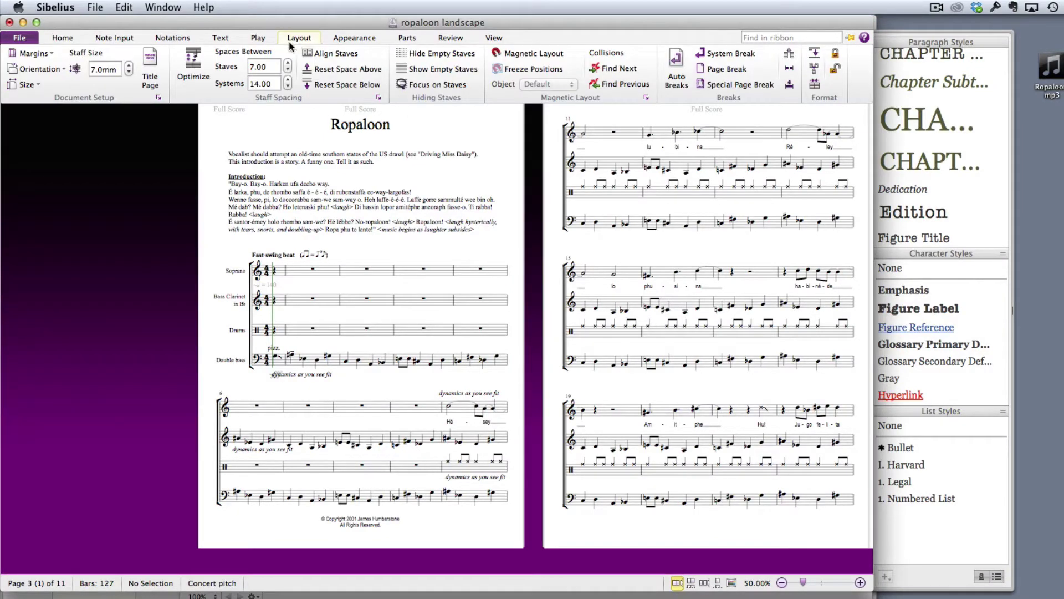
{"action": "left_click", "coordinate": [43, 68]}
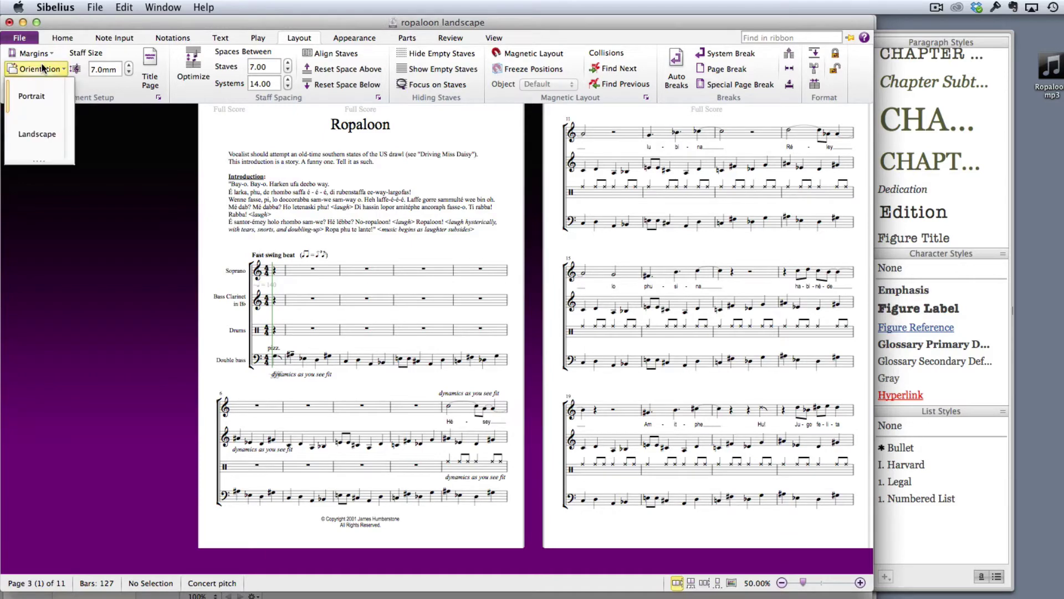
{"action": "left_click", "coordinate": [32, 145]}
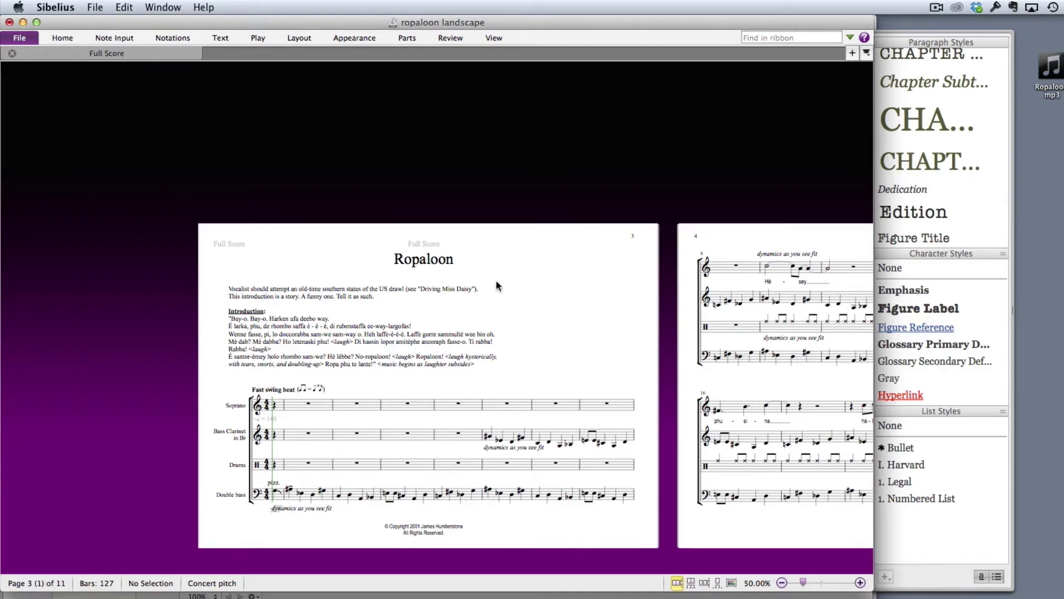
{"action": "left_click_drag", "start_coordinate": [580, 324], "coordinate": [509, 272]}
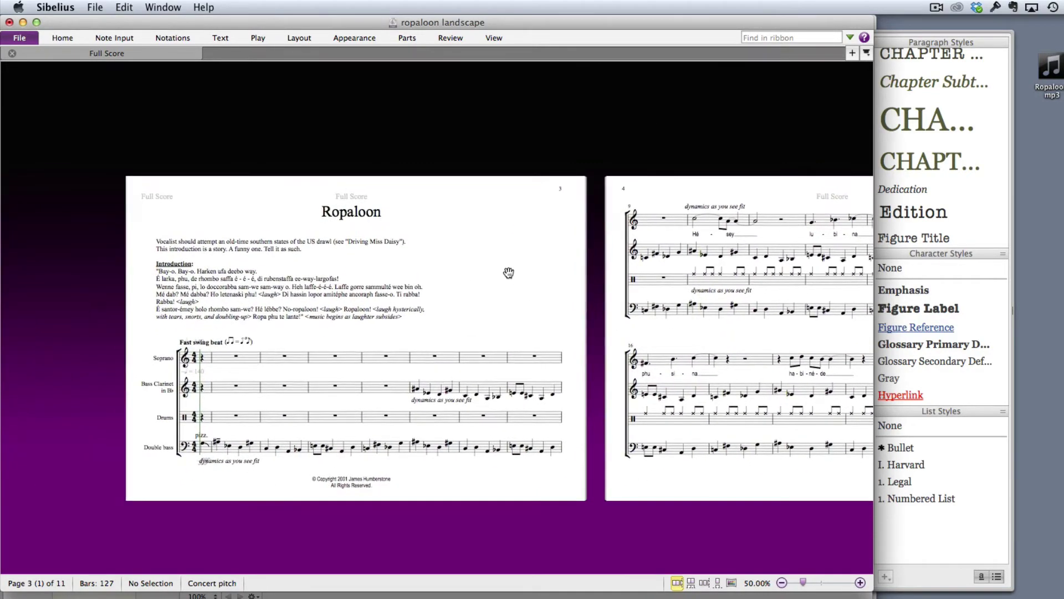
Open Sibelius's Export Graphics settings with PNG format and all pages selected
{"action": "left_click", "coordinate": [25, 37]}
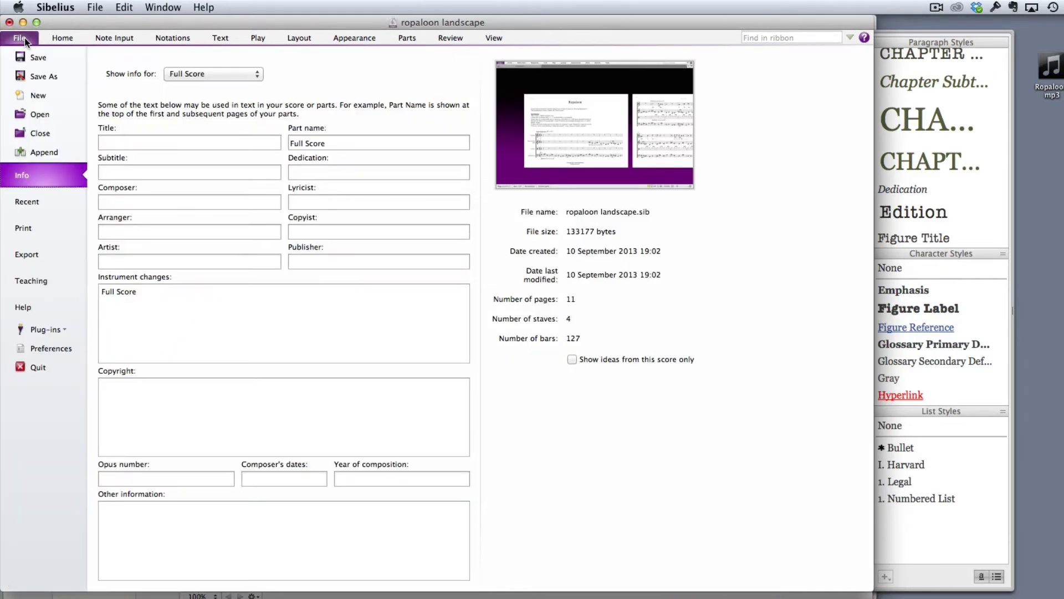
{"action": "left_click", "coordinate": [41, 257]}
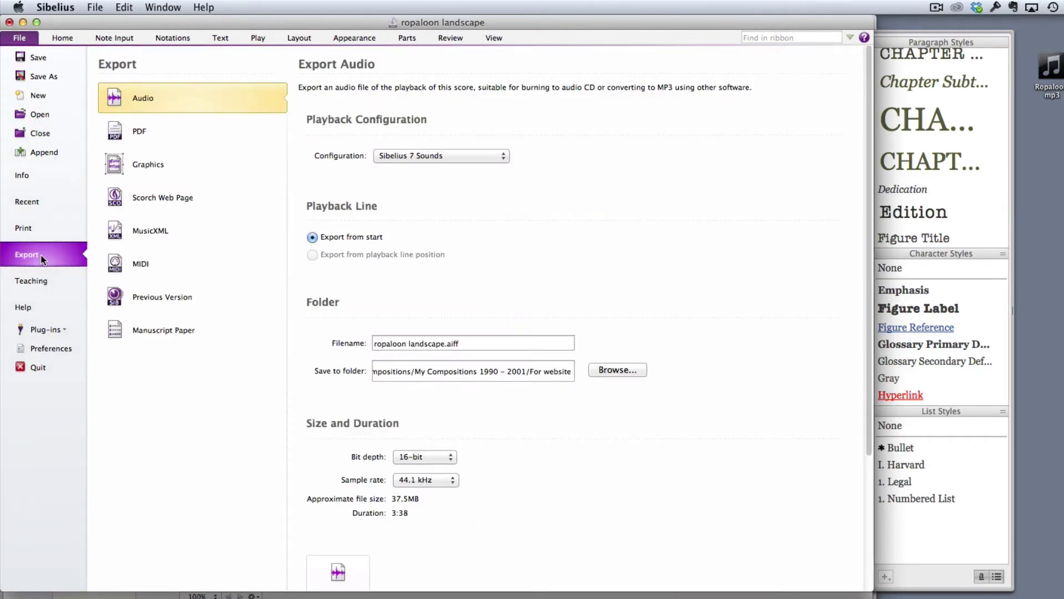
{"action": "left_click", "coordinate": [150, 169]}
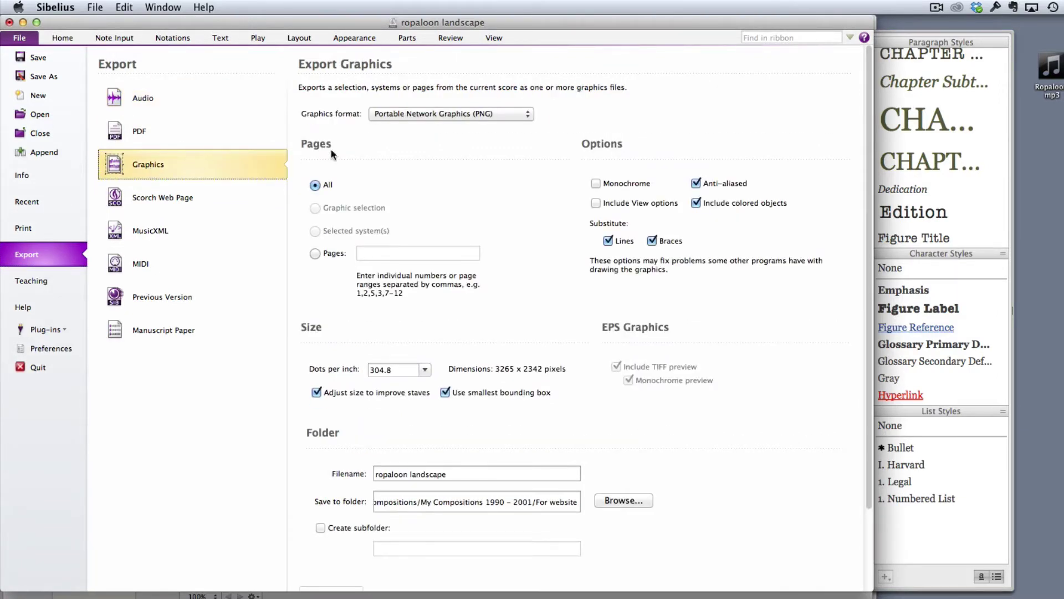
{"action": "left_click", "coordinate": [428, 113]}
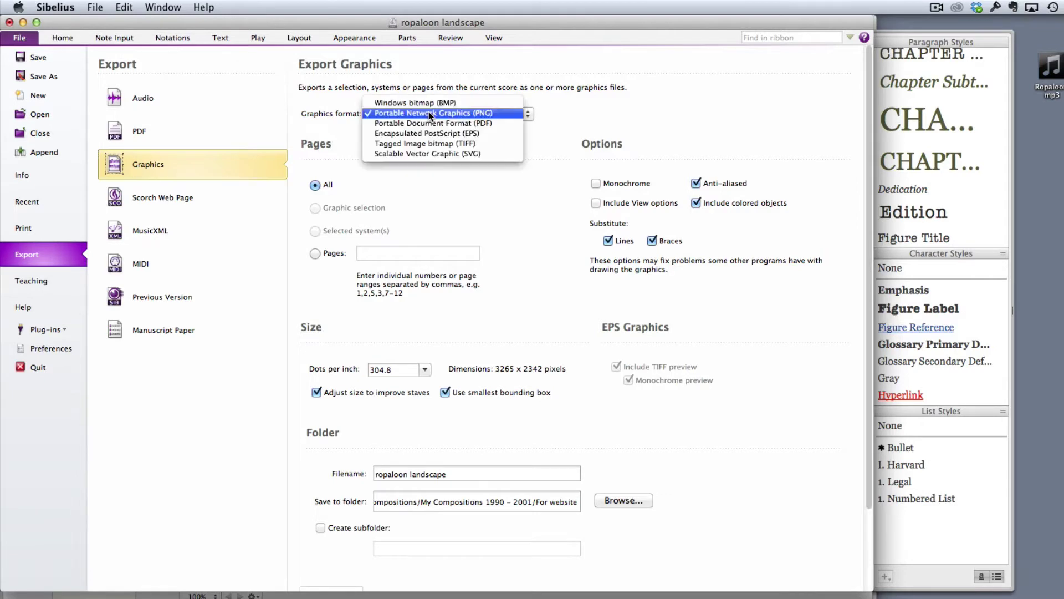
{"action": "left_click", "coordinate": [428, 113]}
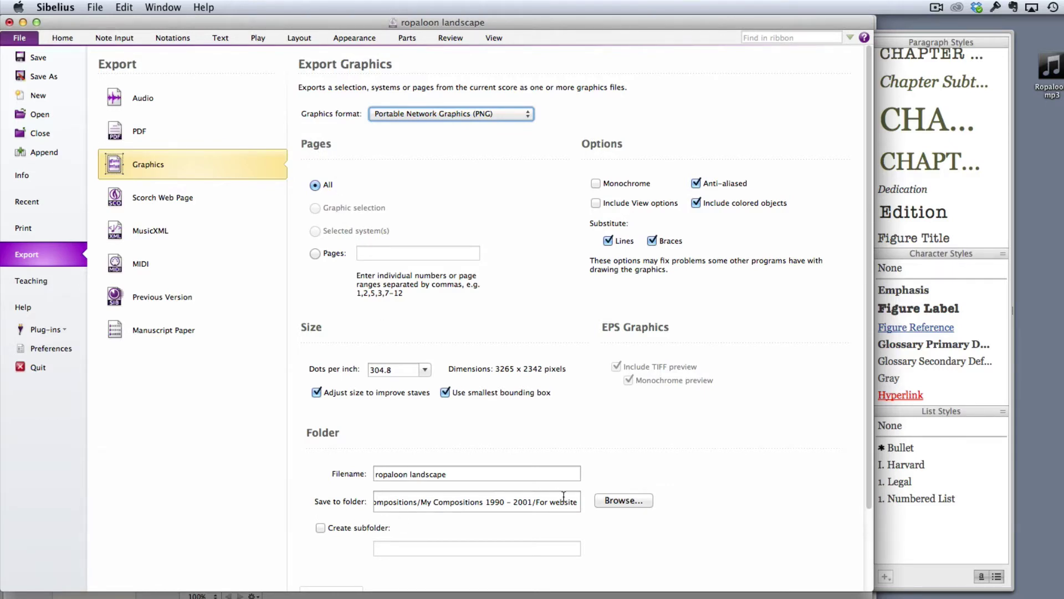
Create a 'Ropaloon pages' folder on the Desktop and set it as the export destination
{"action": "left_click", "coordinate": [620, 501]}
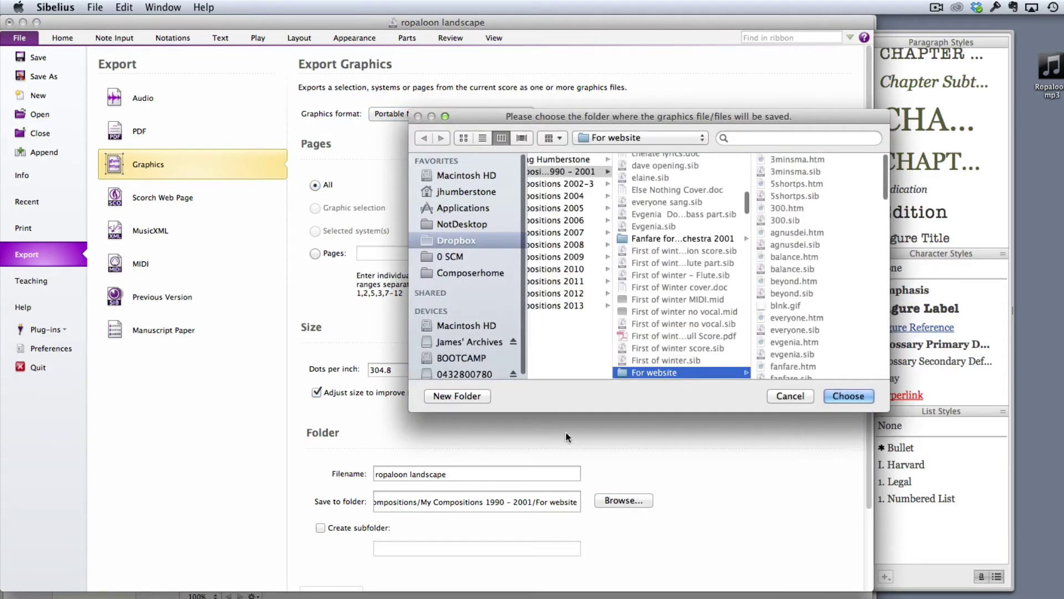
{"action": "key", "text": "super+shift+d"}
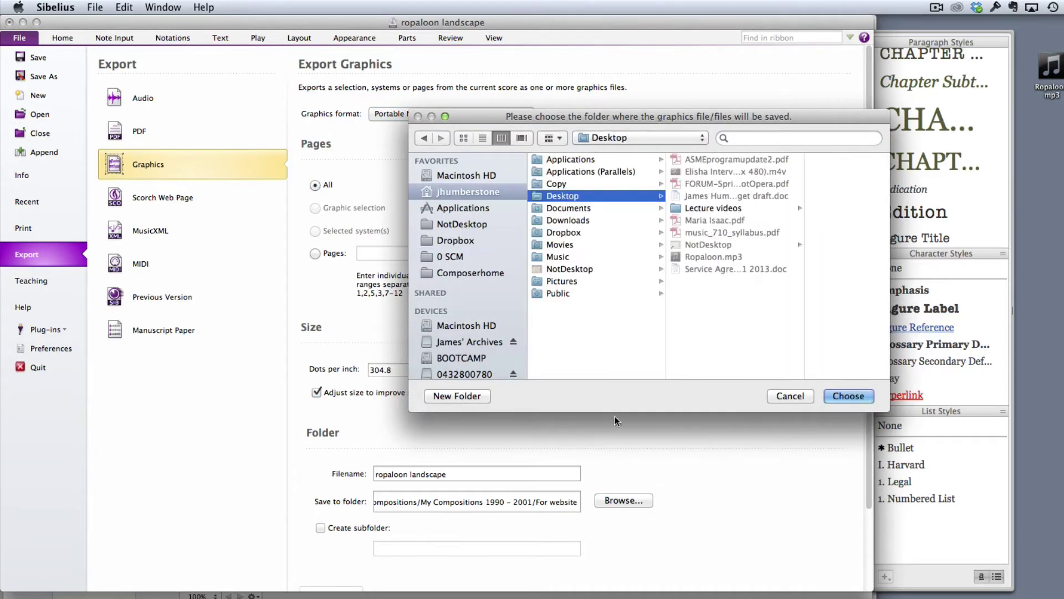
{"action": "left_click", "coordinate": [621, 294]}
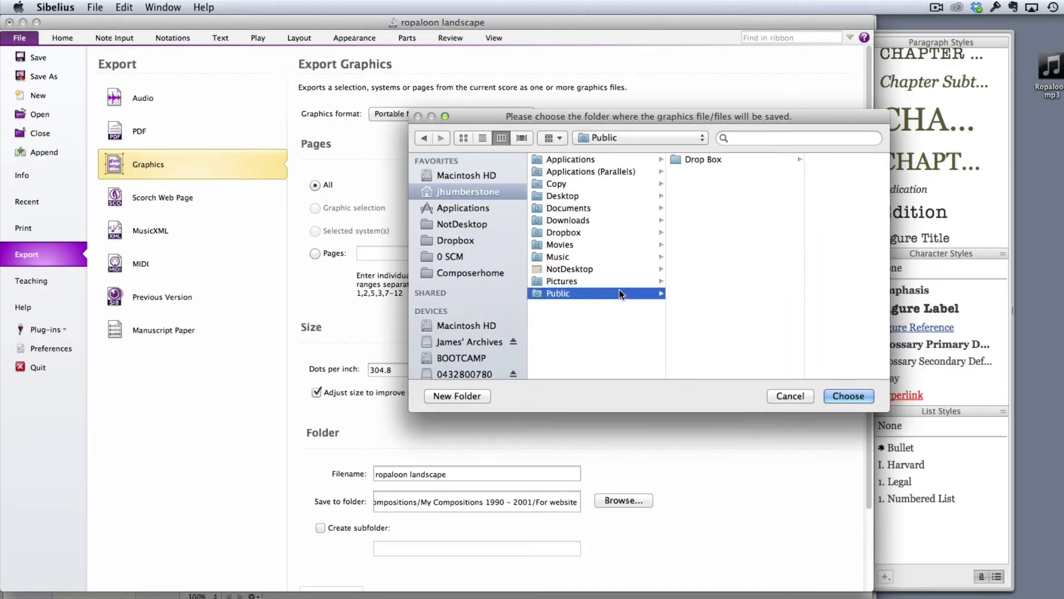
{"action": "left_click", "coordinate": [583, 194]}
{"action": "key", "text": "super+shift+n"}
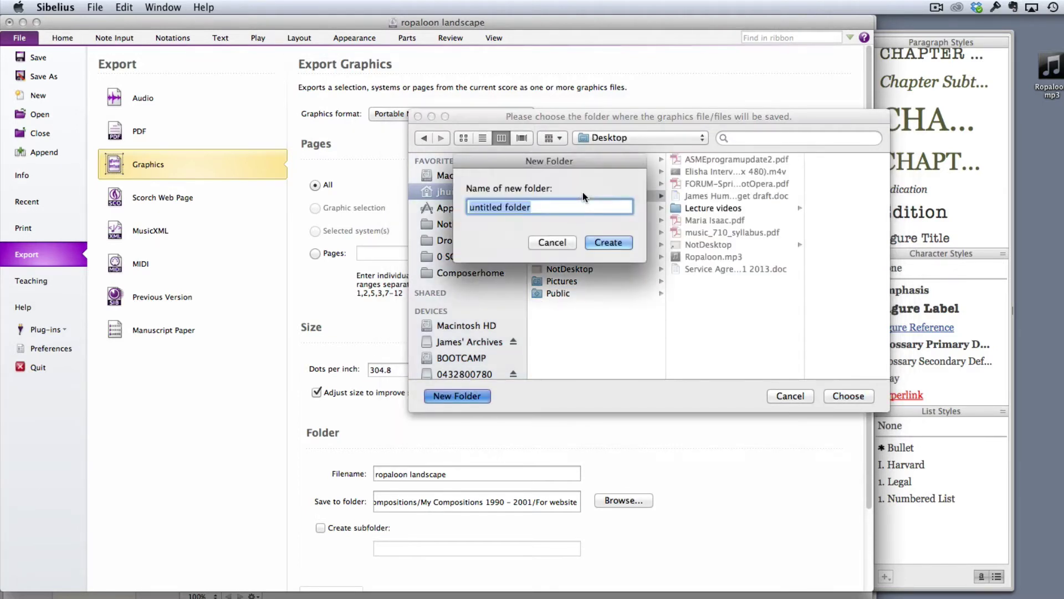
{"action": "type", "text": "Ro"}
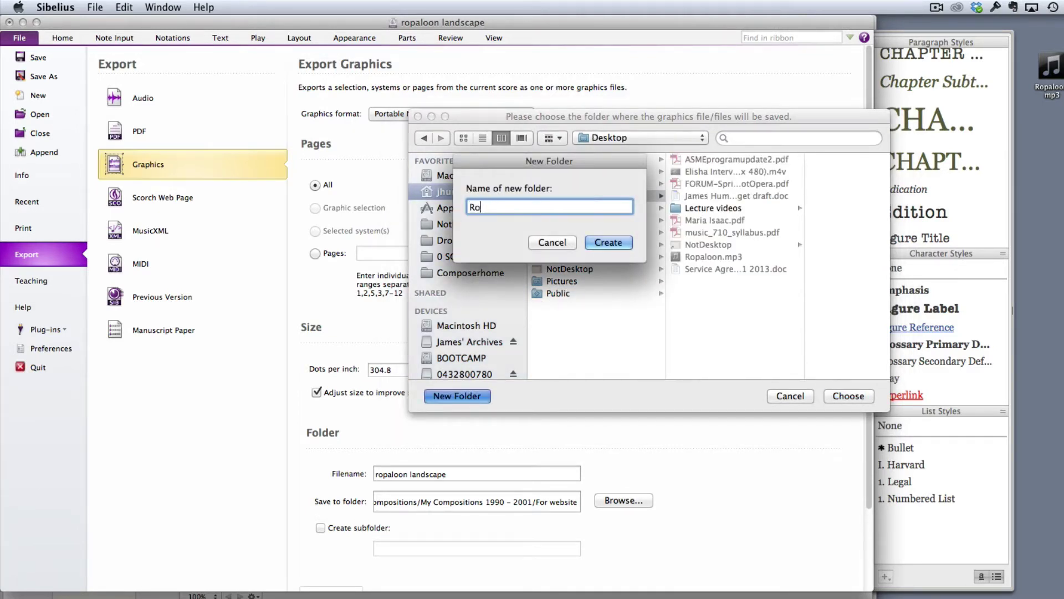
{"action": "type", "text": "paloon pages"}
{"action": "key", "text": "Return"}
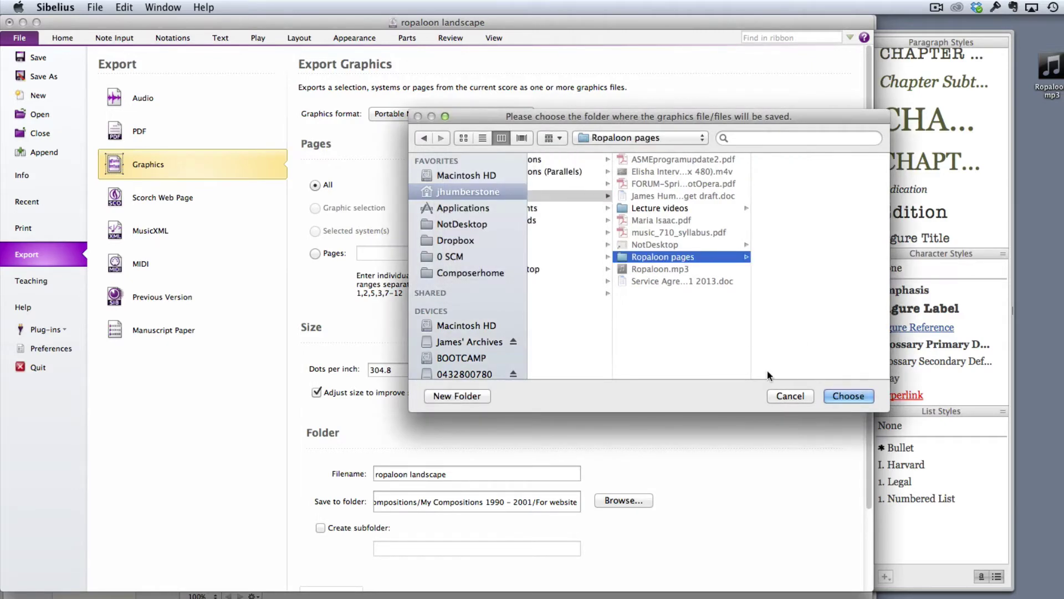
{"action": "left_click", "coordinate": [847, 394]}
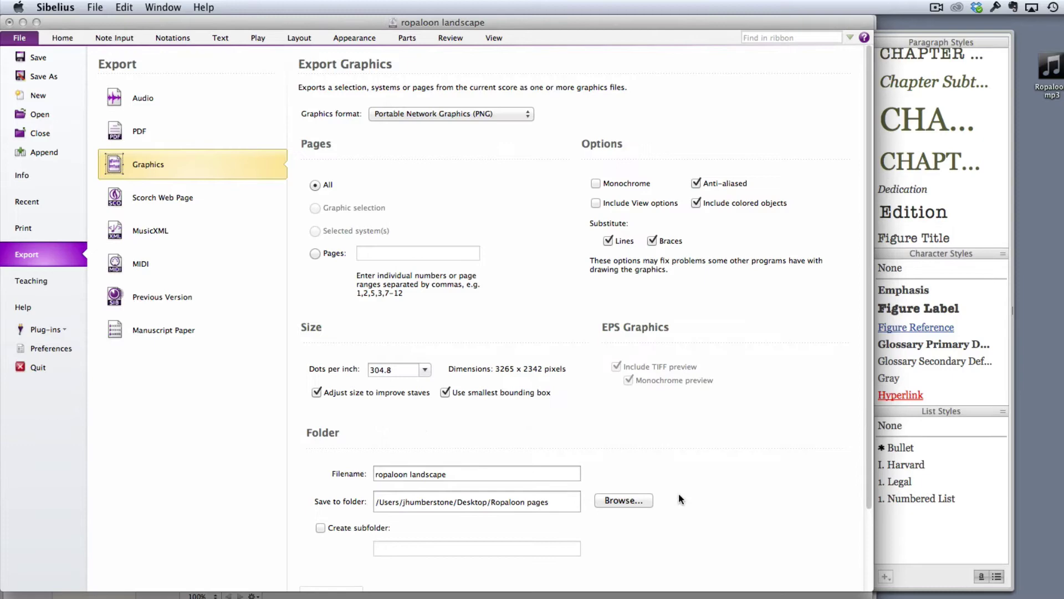
Export all score pages as PNG images, then return to iBooks Author
{"action": "scroll", "coordinate": [678, 493], "scroll_direction": "down", "scroll_amount": 1}
{"action": "scroll", "coordinate": [679, 493], "scroll_direction": "down", "scroll_amount": 4}
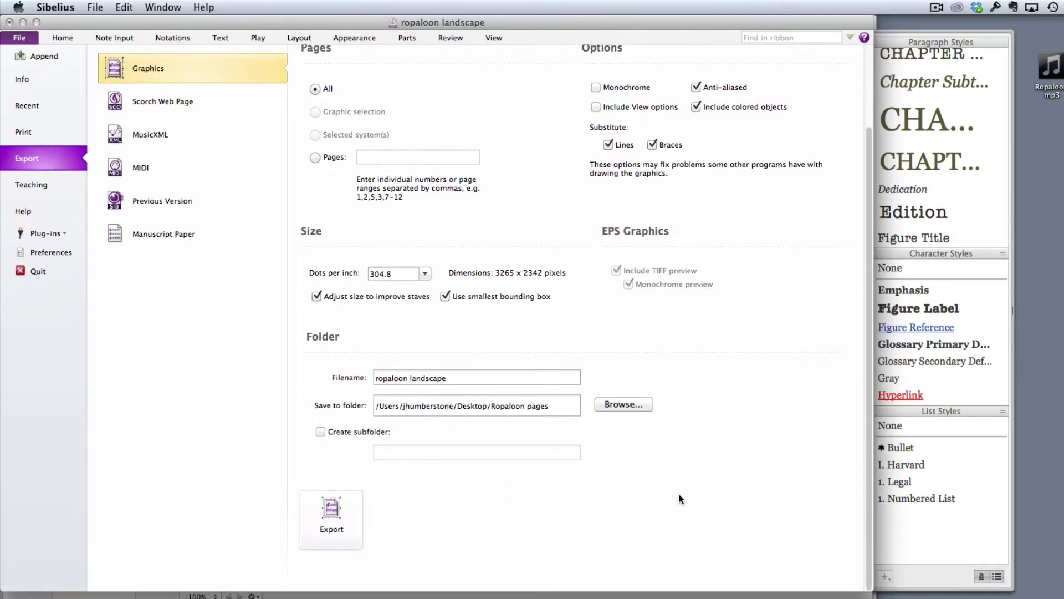
{"action": "left_click", "coordinate": [341, 513]}
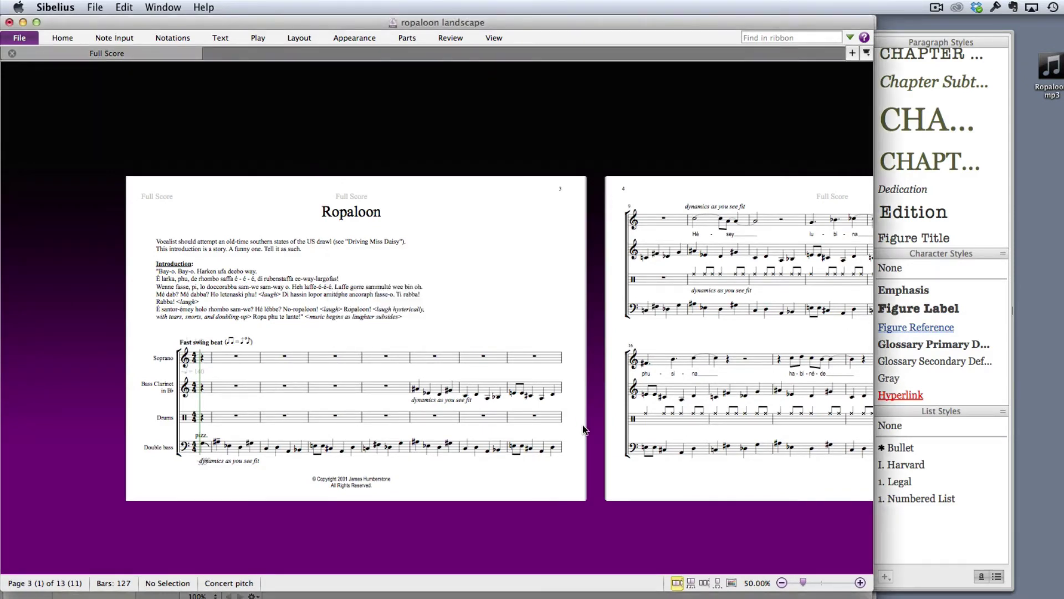
{"action": "key", "text": "super+Tab"}
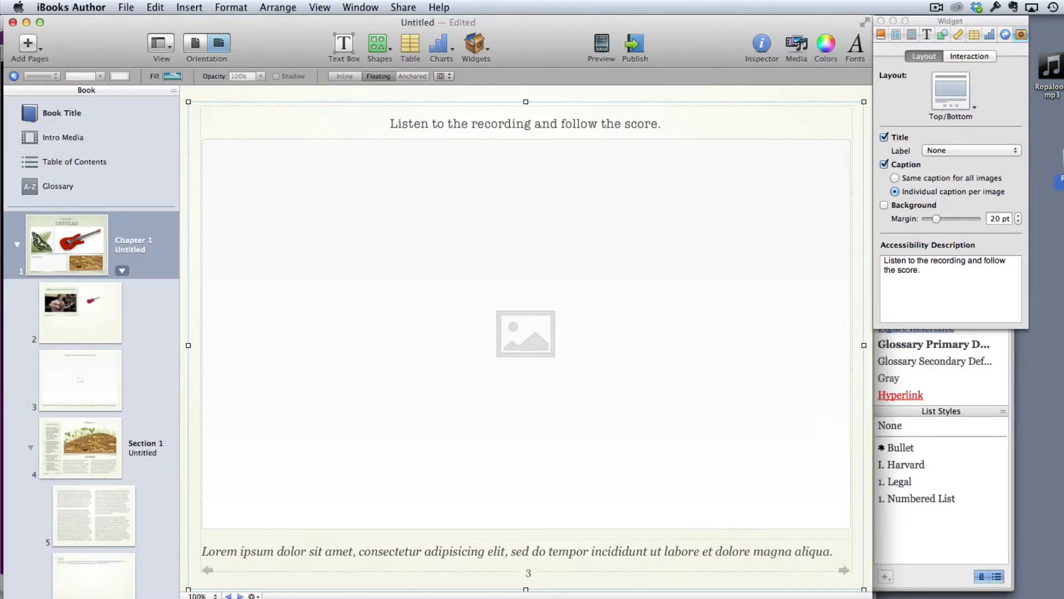
Open the Ropaloon pages folder on the Desktop and move its window beside the gallery
{"action": "left_click", "coordinate": [1050, 141]}
{"action": "left_click", "coordinate": [478, 52]}
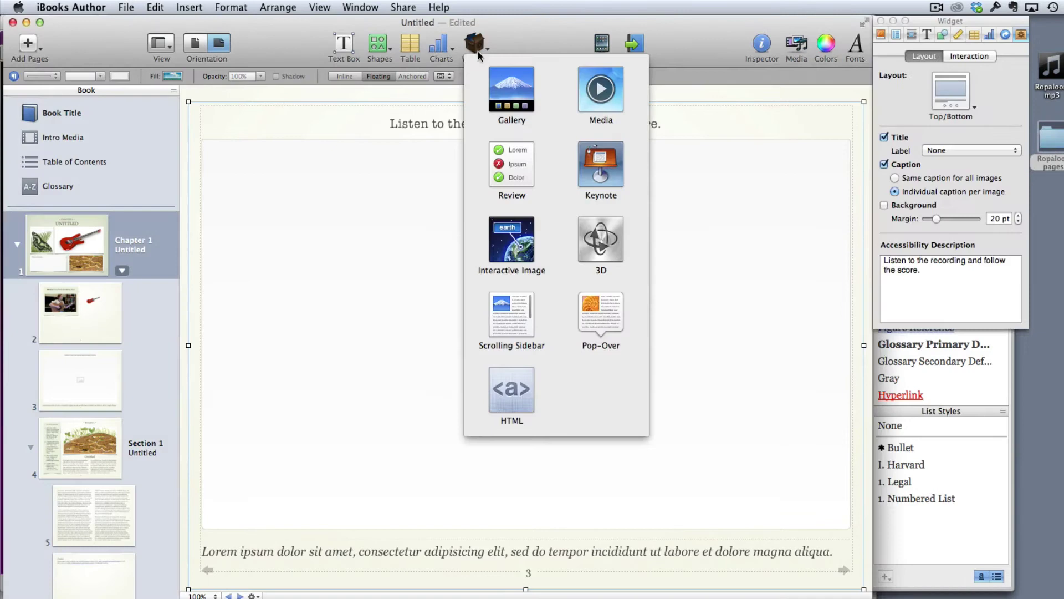
{"action": "left_click", "coordinate": [727, 40]}
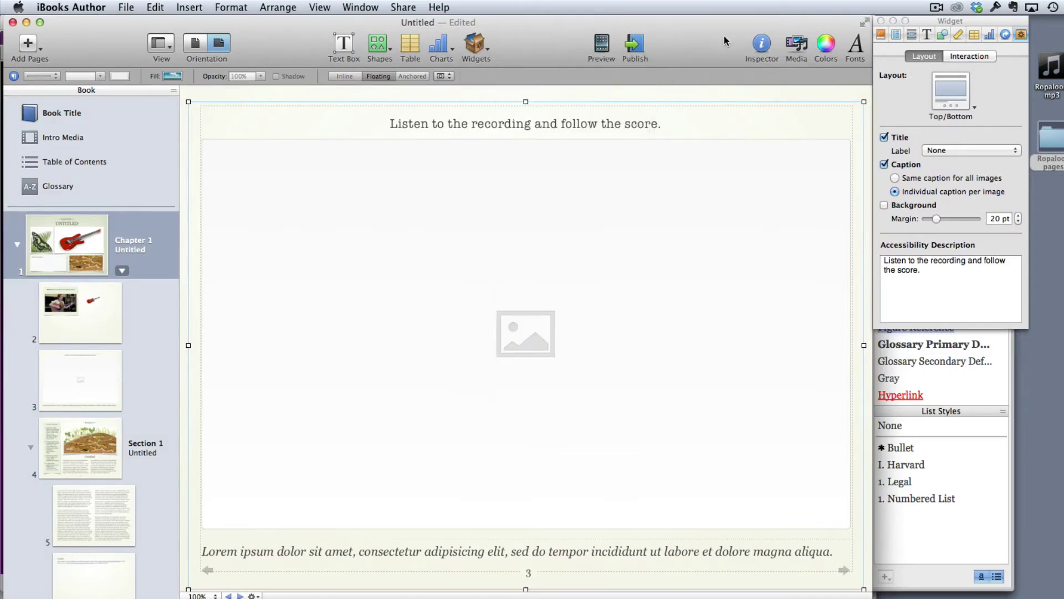
{"action": "left_click", "coordinate": [1056, 142]}
{"action": "double_click", "coordinate": [1056, 142]}
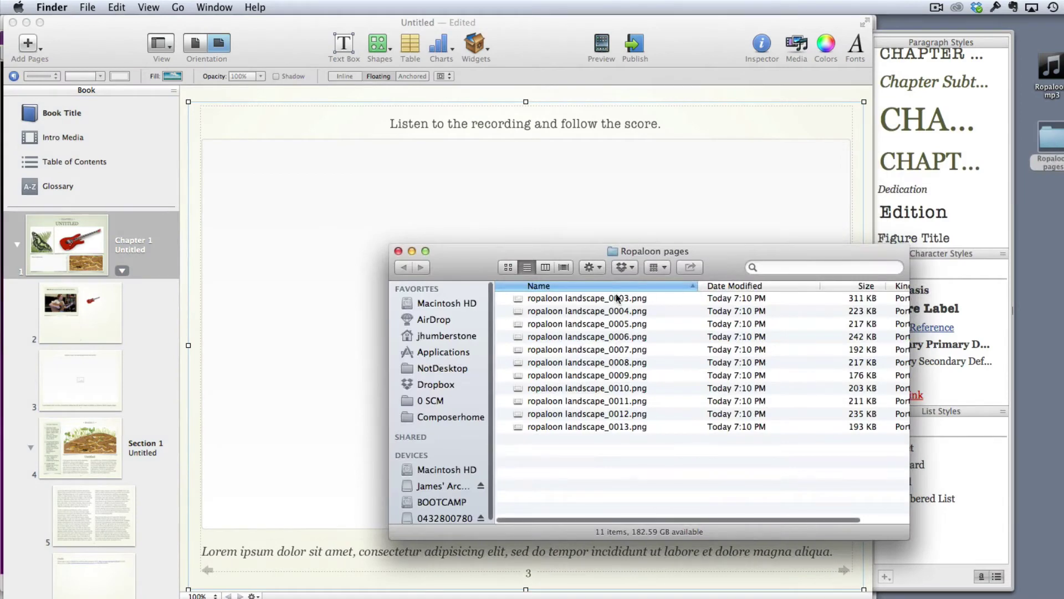
{"action": "left_click_drag", "start_coordinate": [567, 270], "coordinate": [937, 270]}
Drag all eleven exported page images into the gallery placeholder
{"action": "left_click", "coordinate": [997, 304]}
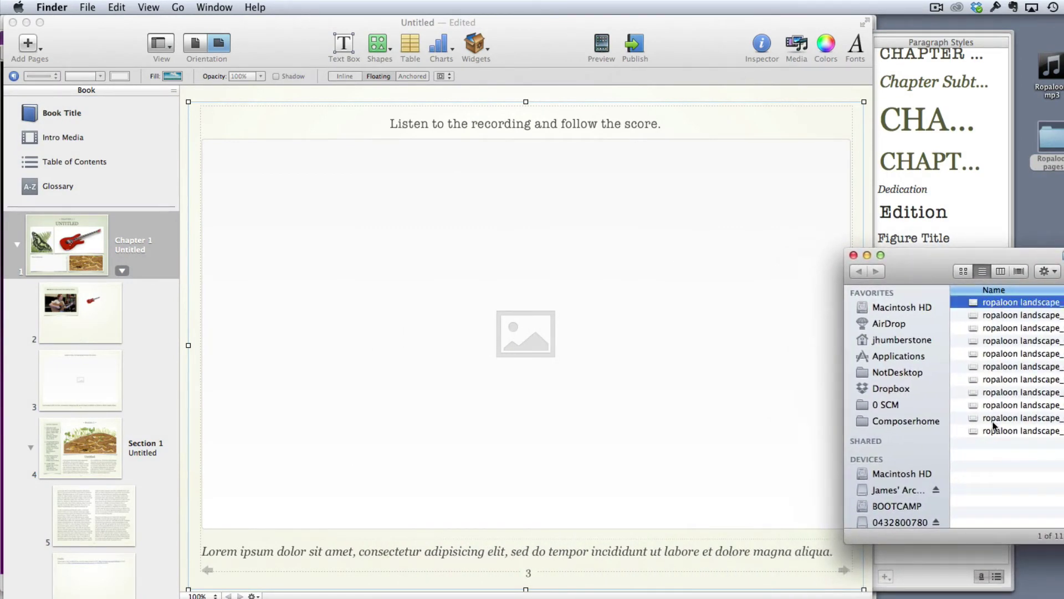
{"action": "left_click", "coordinate": [994, 431], "text": "shift"}
{"action": "left_click_drag", "start_coordinate": [1004, 372], "coordinate": [521, 353]}
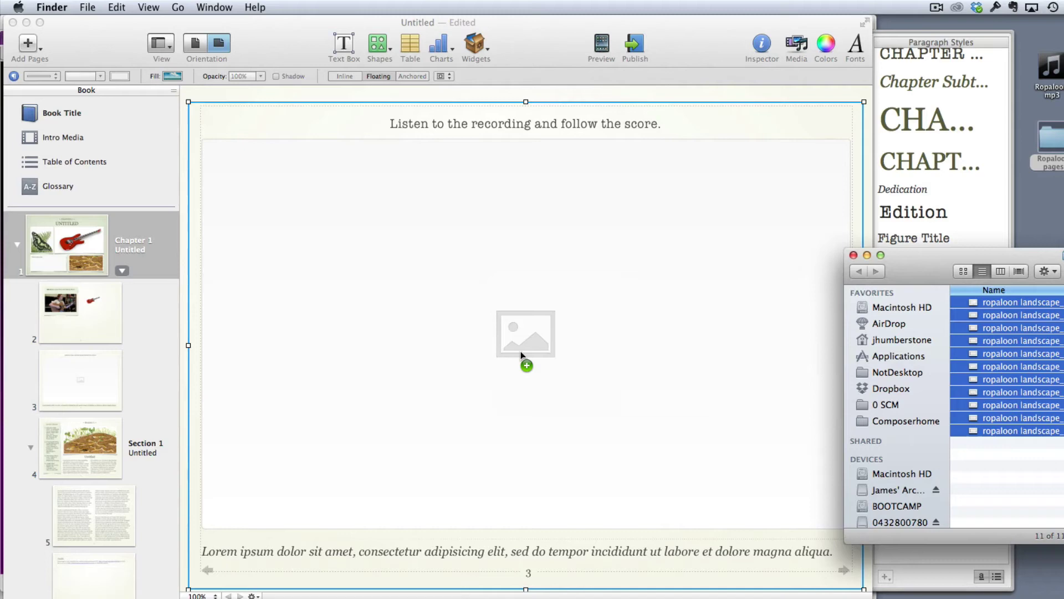
{"action": "left_click_drag", "start_coordinate": [520, 353], "coordinate": [407, 336]}
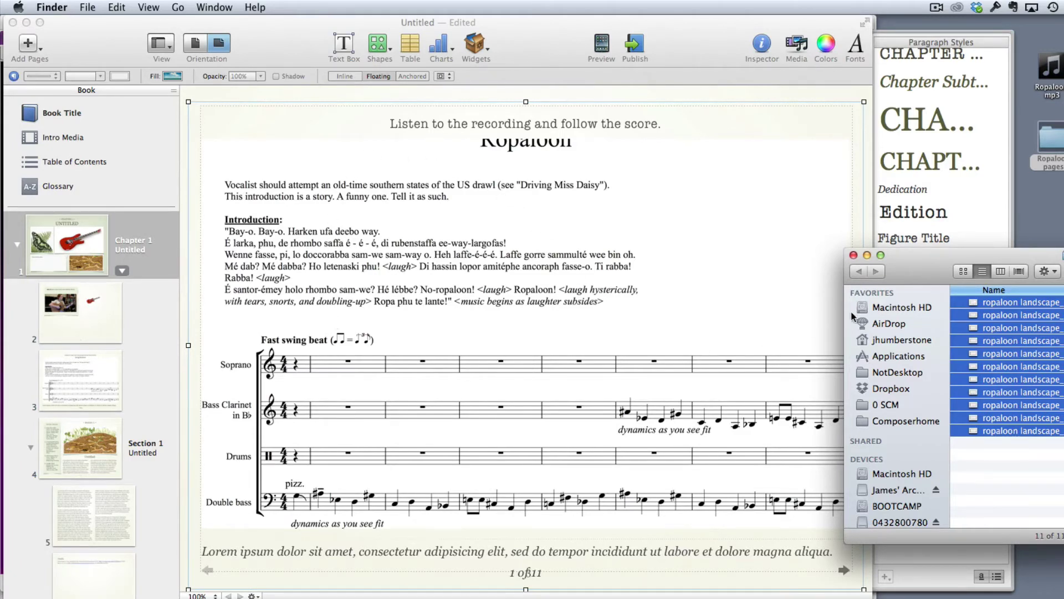
Select the gallery and resize it to about 959 × 688 pt
{"action": "left_click_drag", "start_coordinate": [908, 271], "coordinate": [1040, 289]}
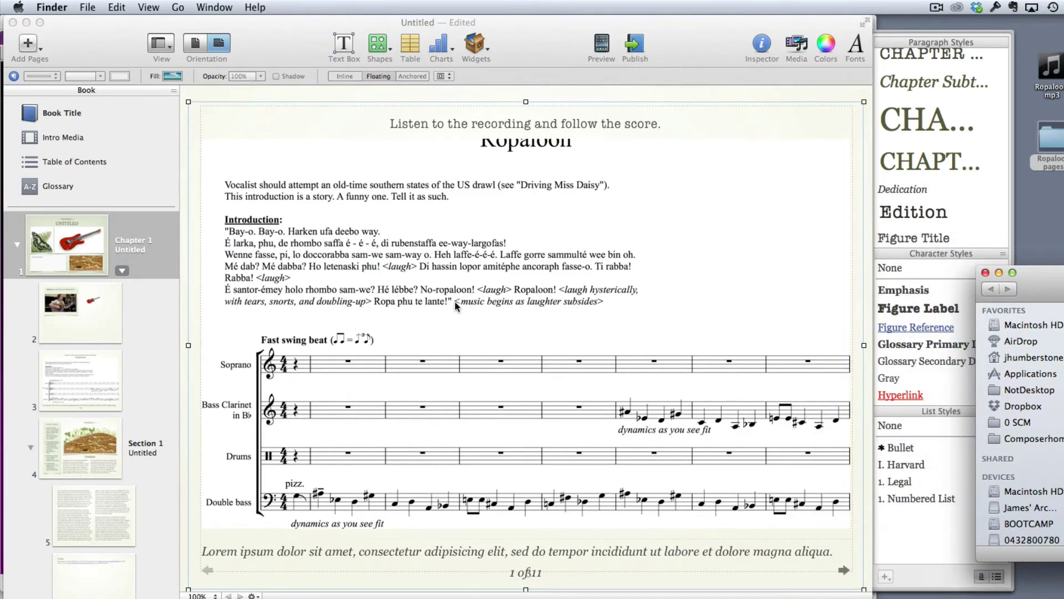
{"action": "left_click", "coordinate": [456, 306]}
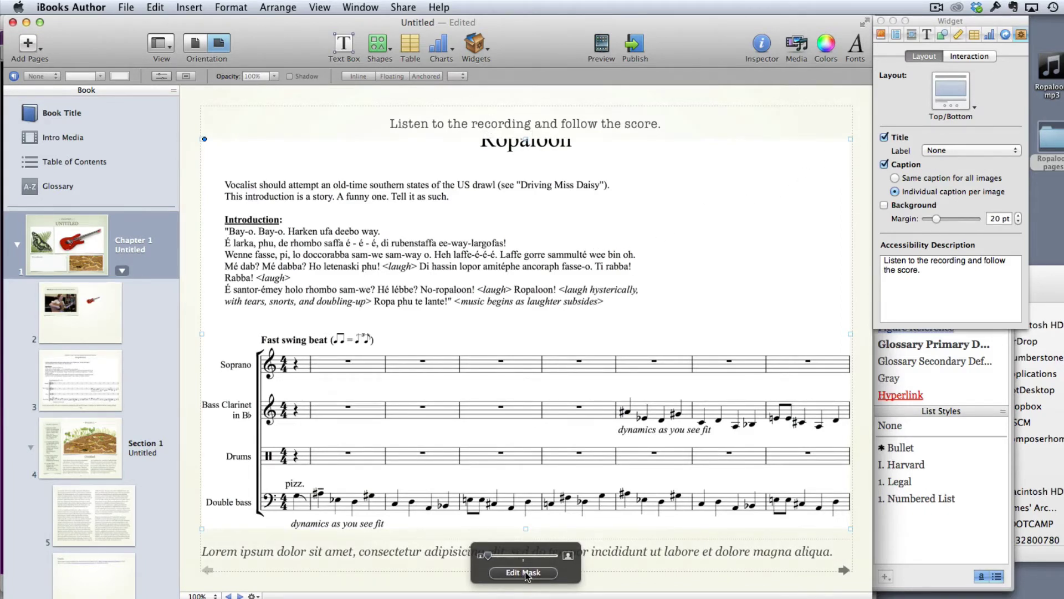
{"action": "mouse_move", "coordinate": [542, 428]}
{"action": "left_mouse_down"}
{"action": "mouse_move", "coordinate": [543, 439]}
{"action": "mouse_move", "coordinate": [543, 428]}
{"action": "left_mouse_up"}
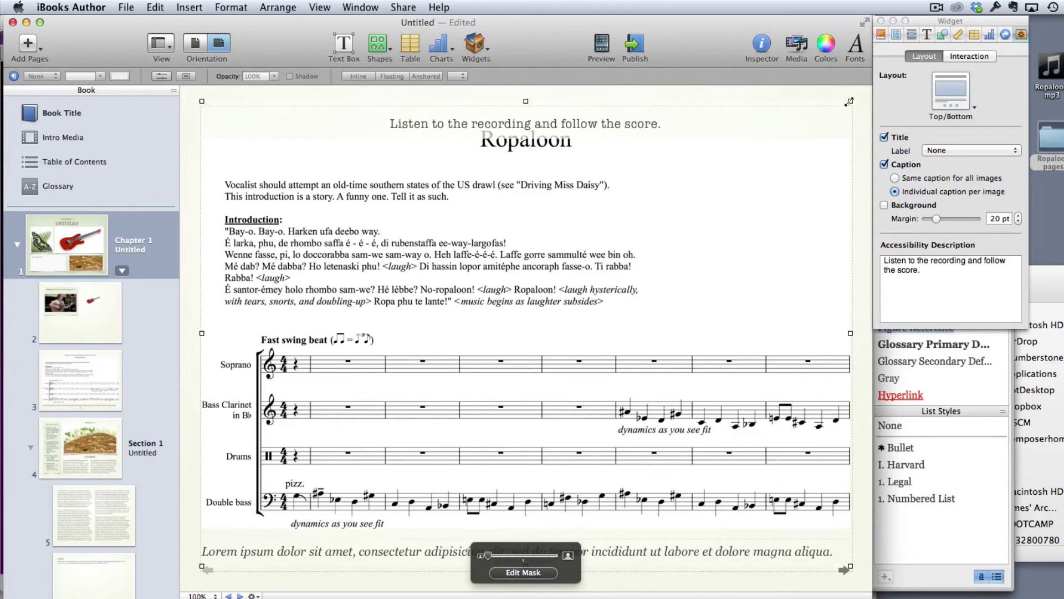
{"action": "left_click_drag", "start_coordinate": [849, 101], "coordinate": [817, 128]}
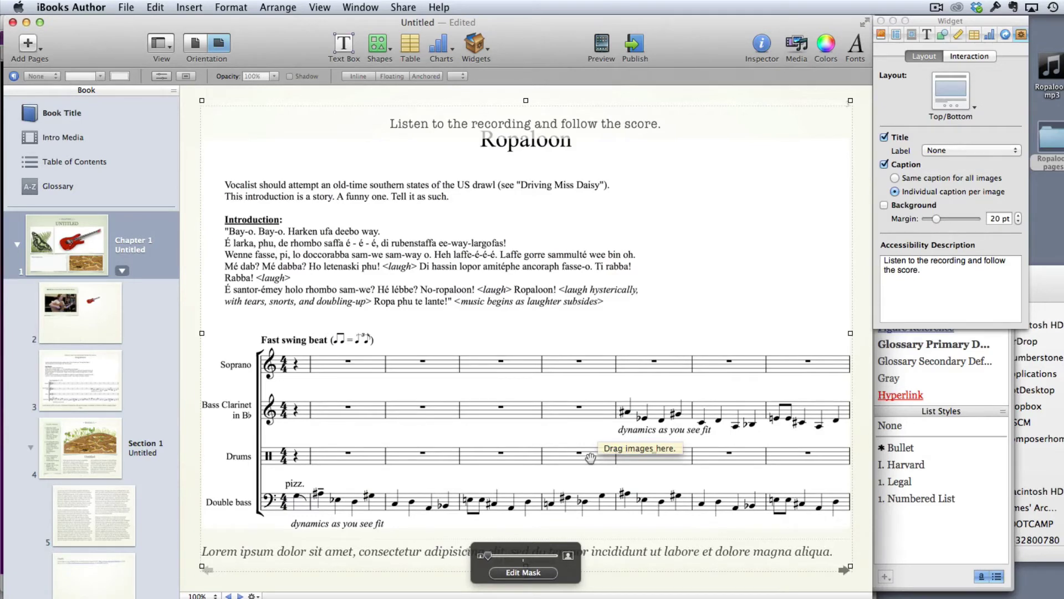
Check the score in Sibelius, then finish the image mask and reselect the gallery
{"action": "key", "text": "super+Tab"}
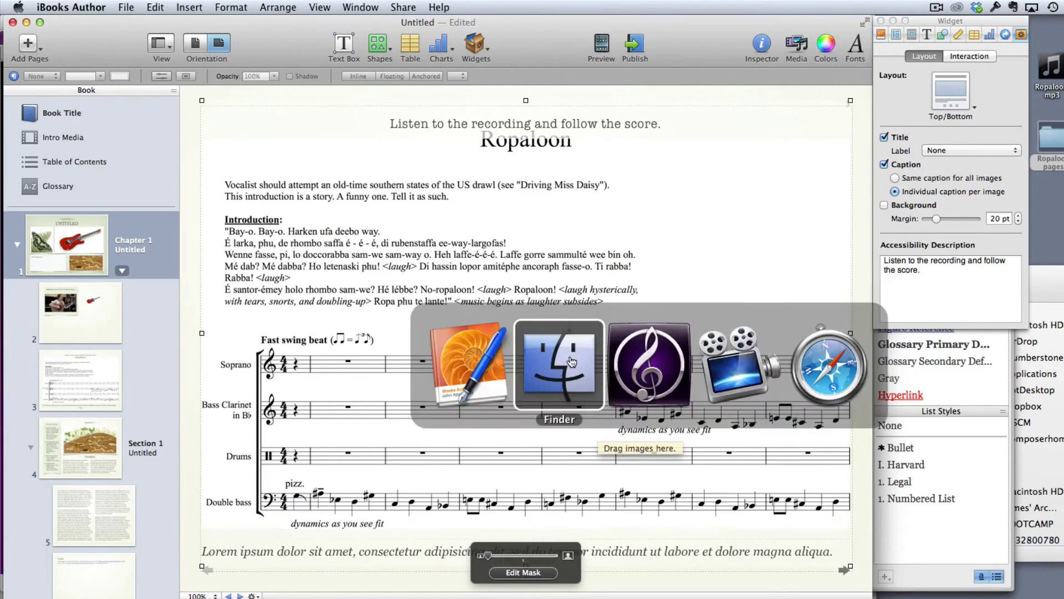
{"action": "key", "text": "super+Tab"}
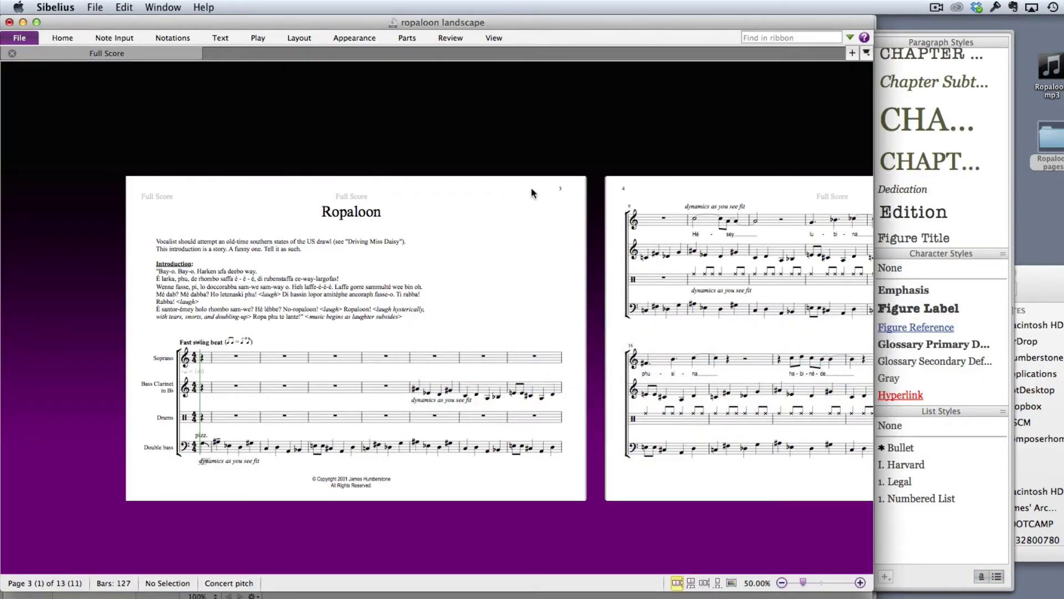
{"action": "key", "text": "super+Tab"}
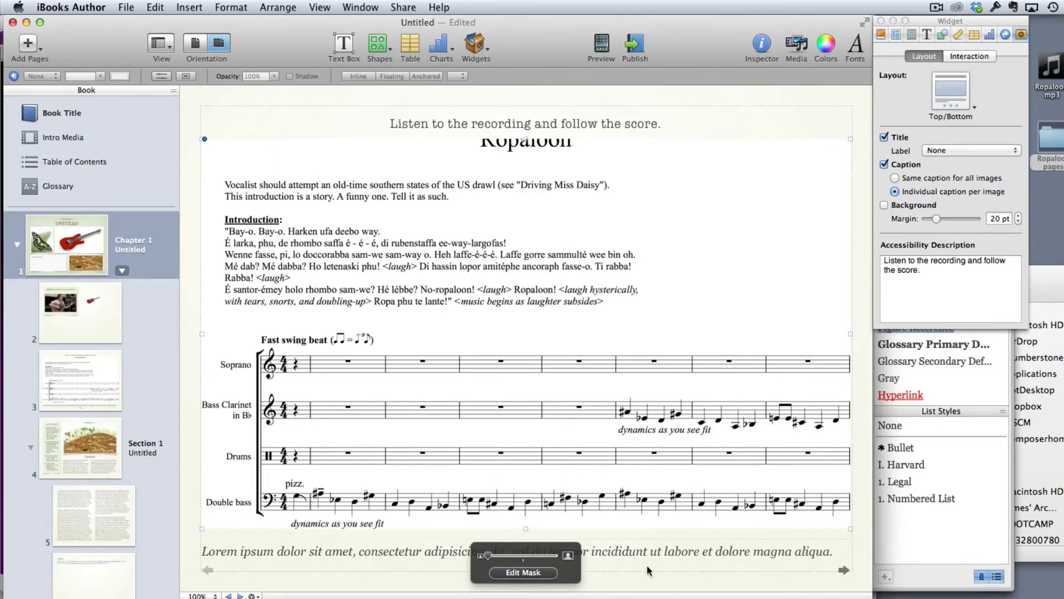
{"action": "left_click", "coordinate": [669, 567]}
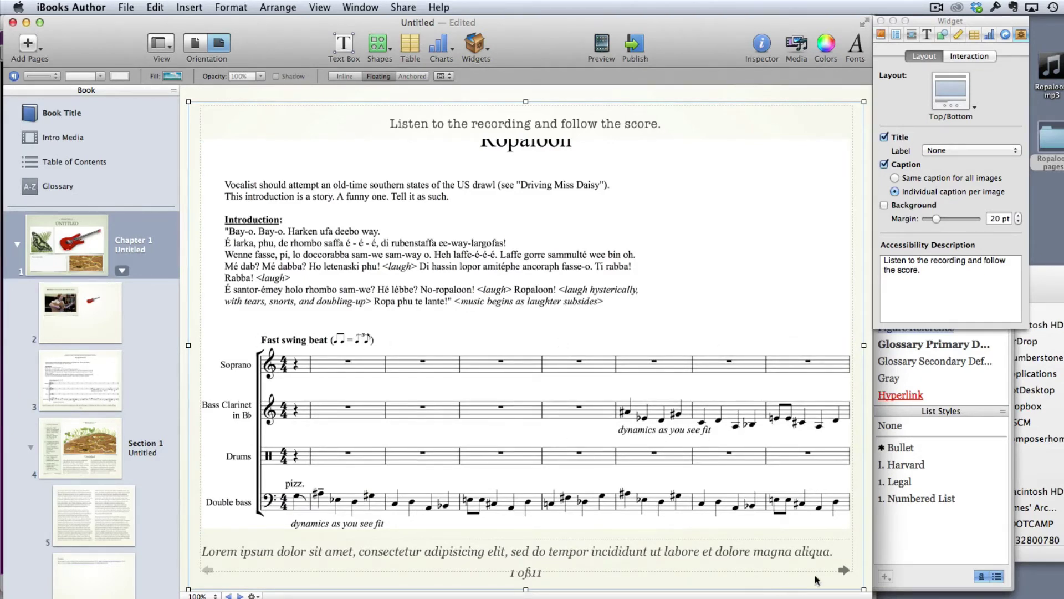
Preview gallery pages 2 to 4, step back to page 3, and show the eleven media images
{"action": "left_click", "coordinate": [844, 571]}
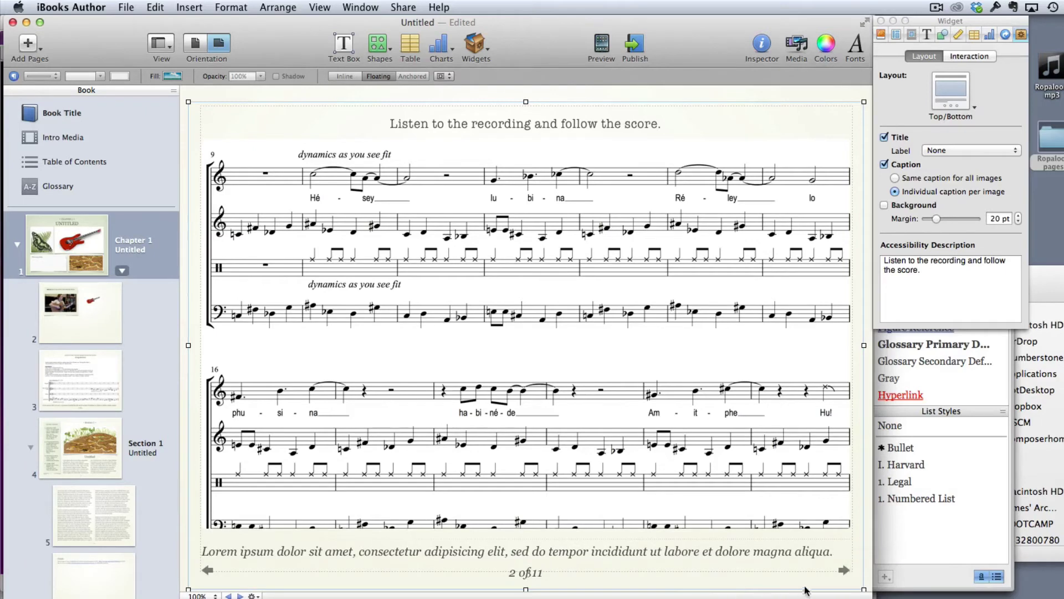
{"action": "left_click", "coordinate": [844, 571]}
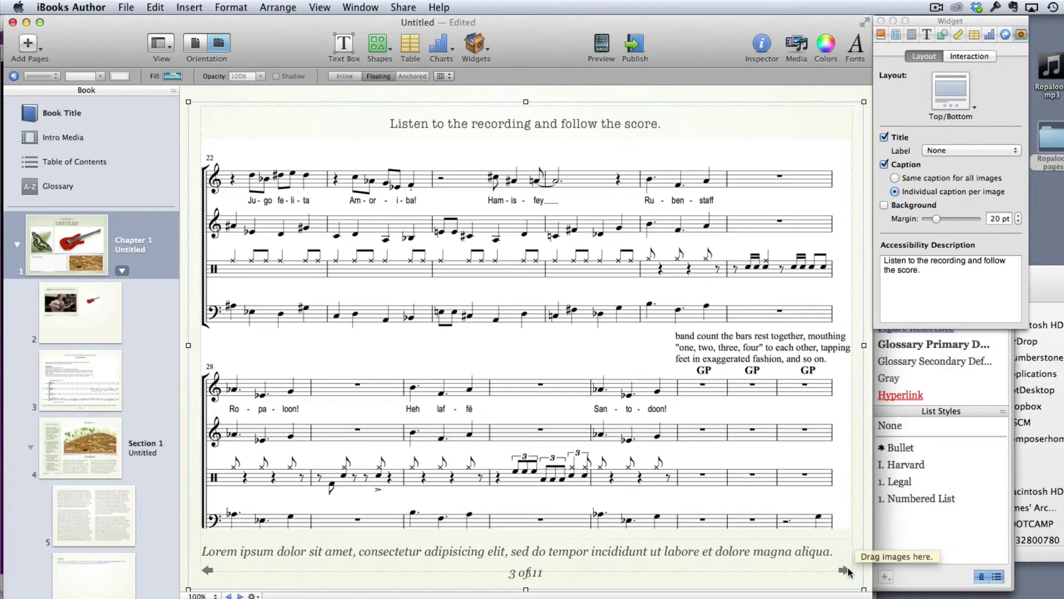
{"action": "left_click", "coordinate": [845, 571]}
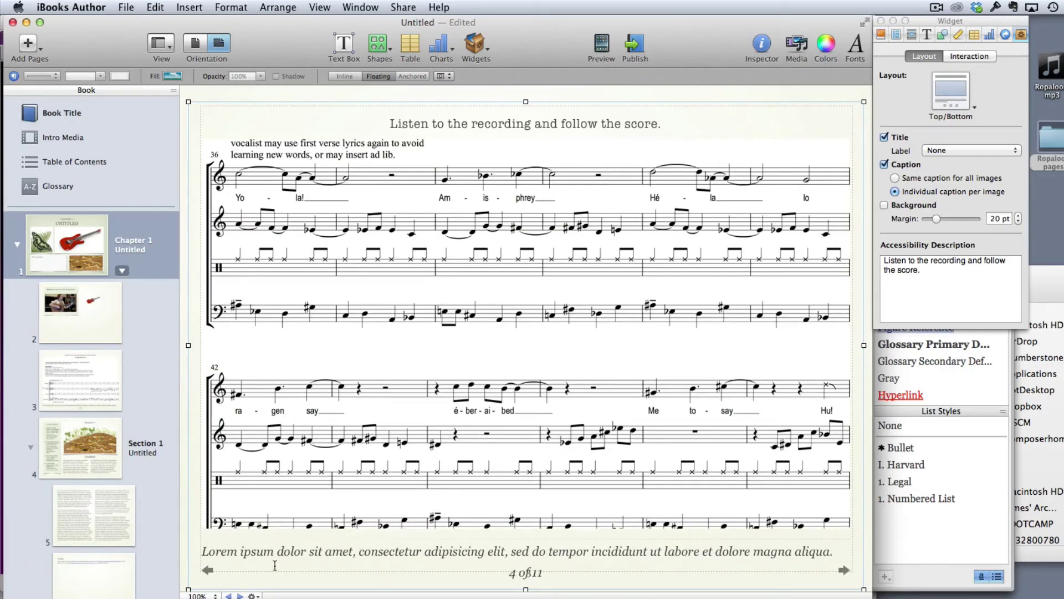
{"action": "left_click", "coordinate": [208, 572]}
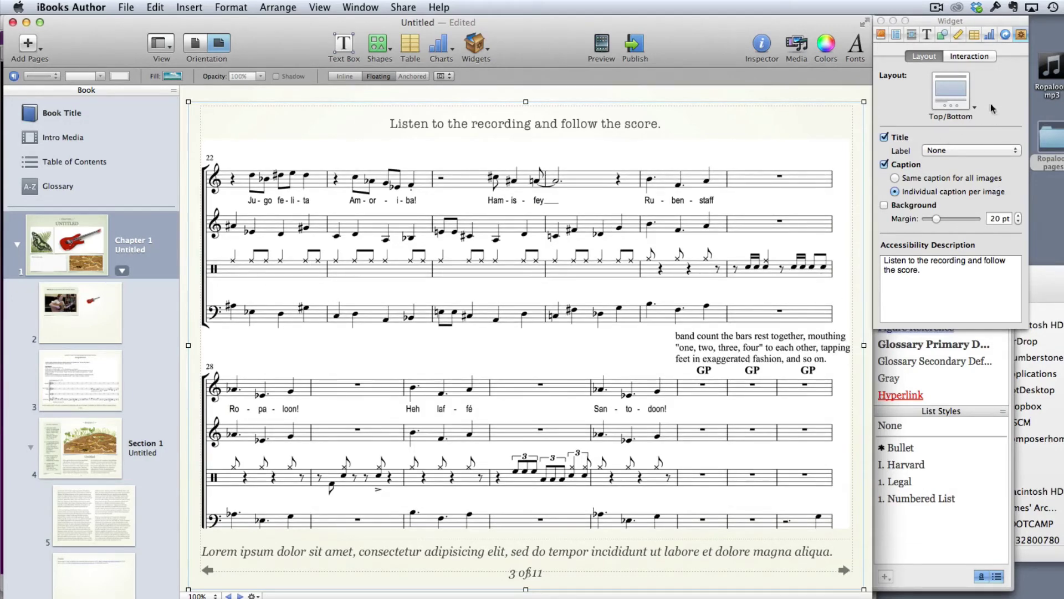
{"action": "left_click", "coordinate": [965, 57]}
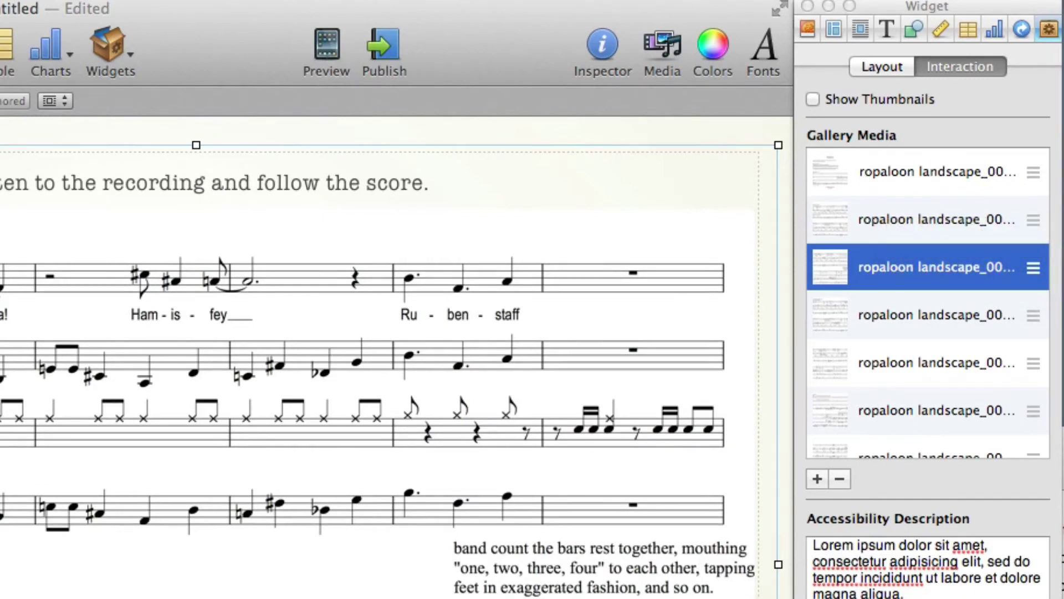
Move the sixth score page up between the fourth and fifth gallery images
{"action": "left_click", "coordinate": [937, 314]}
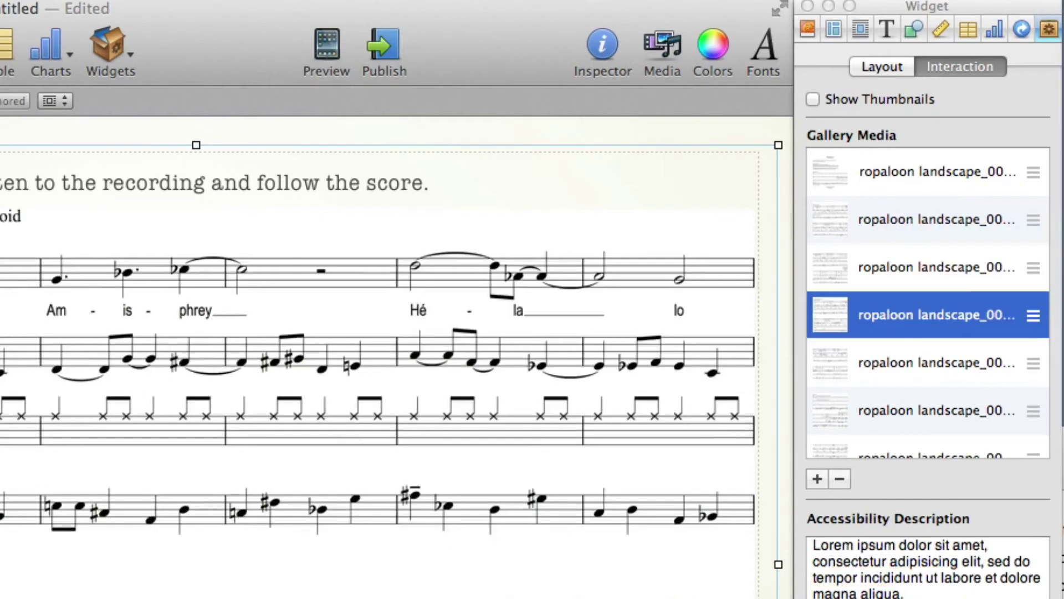
{"action": "left_click", "coordinate": [937, 362]}
{"action": "left_click", "coordinate": [937, 410]}
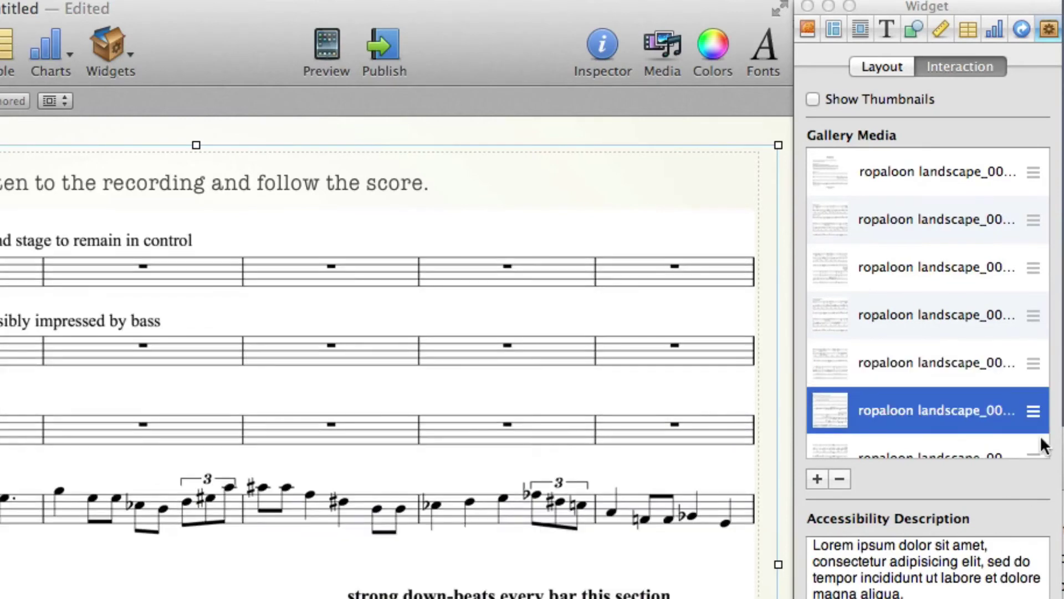
{"action": "mouse_move", "coordinate": [1031, 409]}
{"action": "left_mouse_down"}
{"action": "mouse_move", "coordinate": [1032, 302]}
{"action": "mouse_move", "coordinate": [1029, 399]}
{"action": "left_mouse_up"}
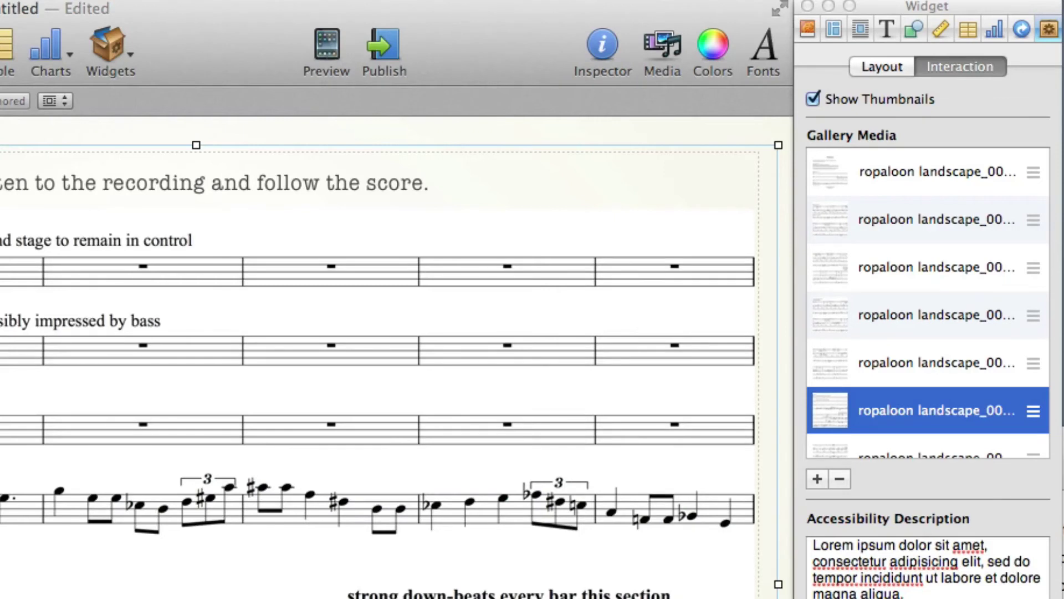
Turn off gallery thumbnails, return to the third image, and drag Ropaloon.mp3 onto the page
{"action": "left_click", "coordinate": [831, 98]}
{"action": "left_click", "coordinate": [937, 362]}
{"action": "left_click", "coordinate": [937, 314]}
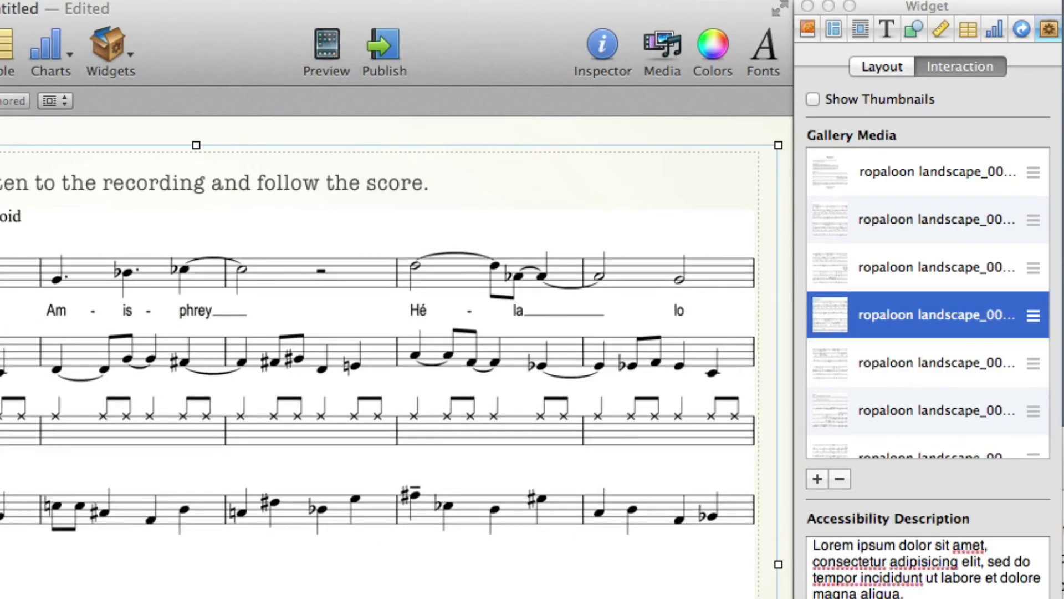
{"action": "key", "text": "Up"}
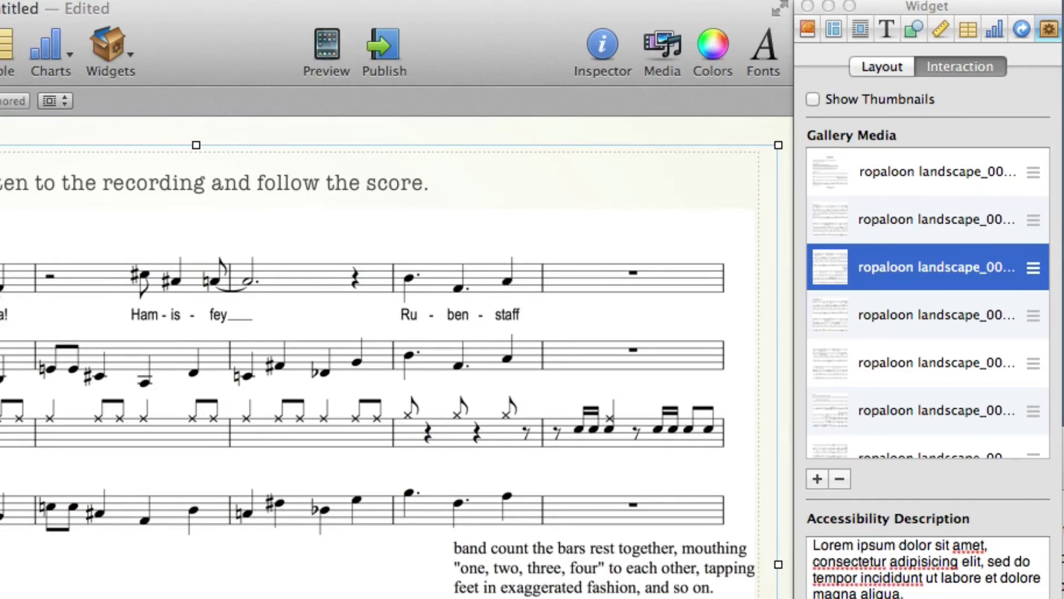
{"action": "left_click_drag", "start_coordinate": [1011, 116], "coordinate": [515, 181]}
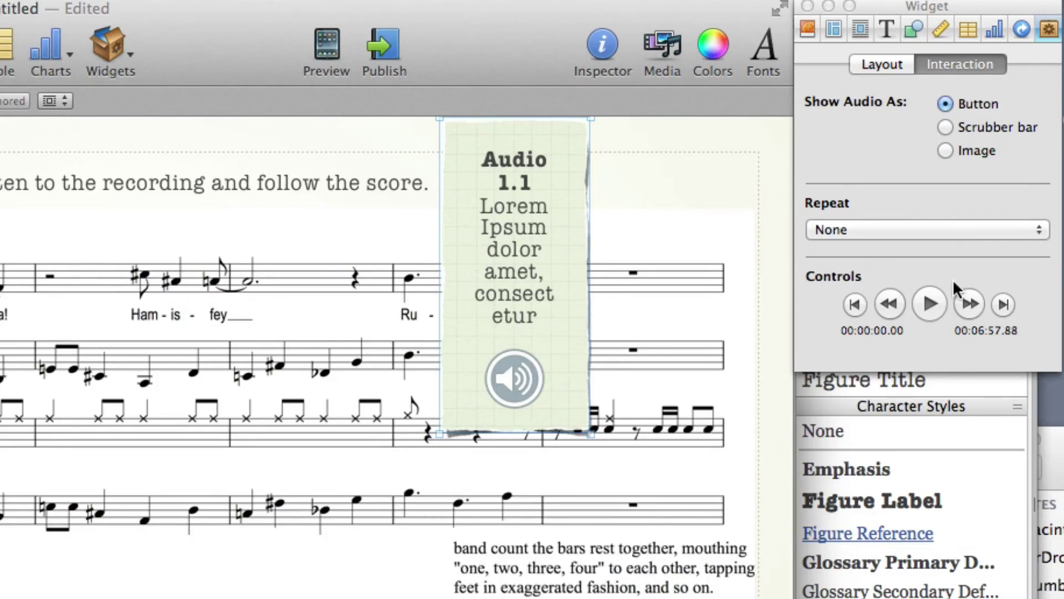
Set the Ropaloon.mp3 audio widget to show as a scrubber bar
{"action": "left_click", "coordinate": [991, 125]}
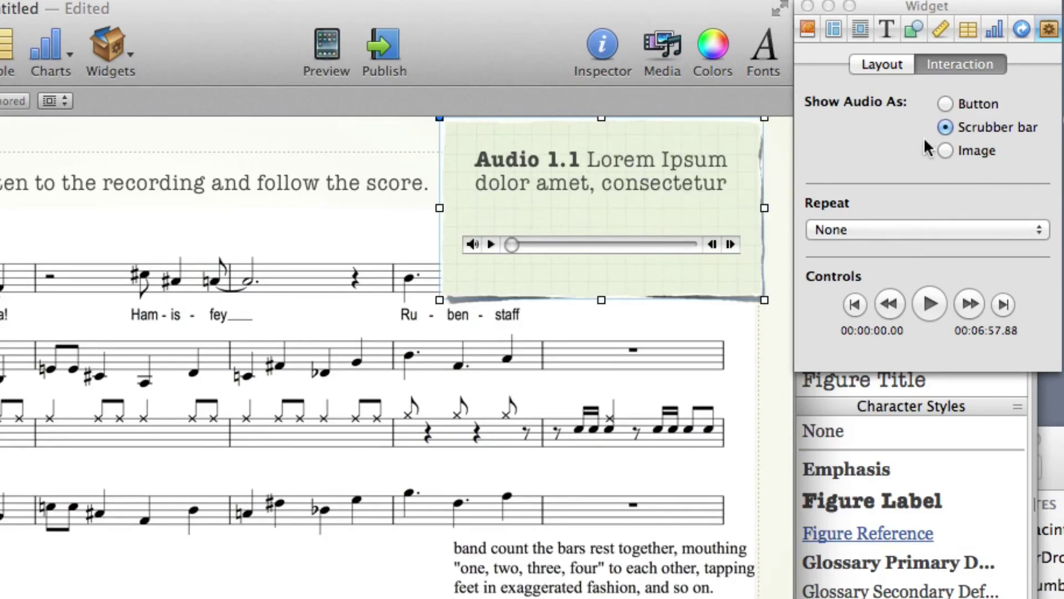
{"action": "left_click", "coordinate": [888, 62]}
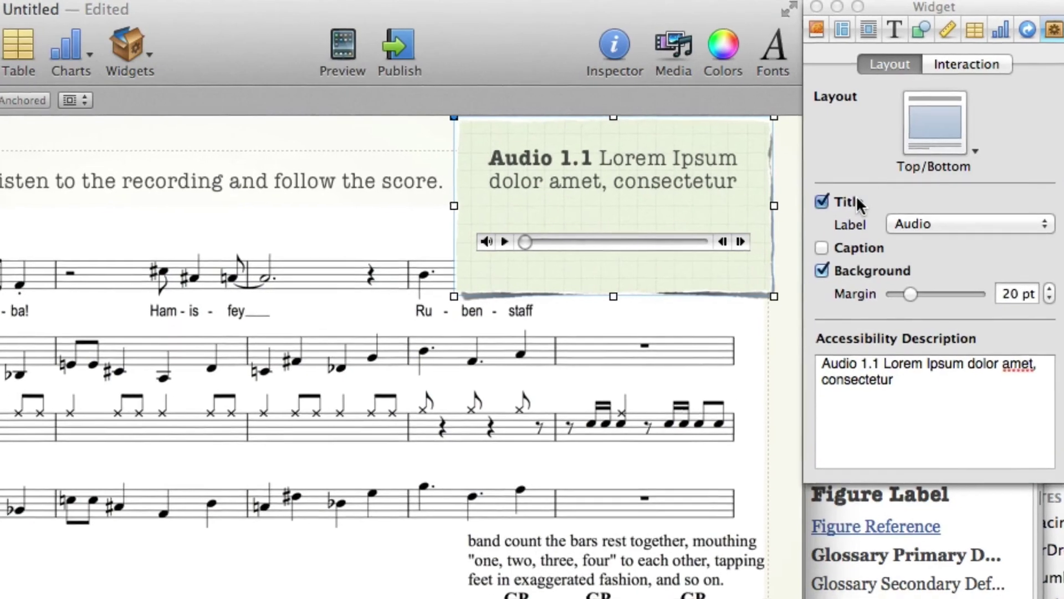
Turn off the audio widget's title and background, and stretch the bar across the page above the heading
{"action": "left_click", "coordinate": [854, 203]}
{"action": "left_click", "coordinate": [857, 274]}
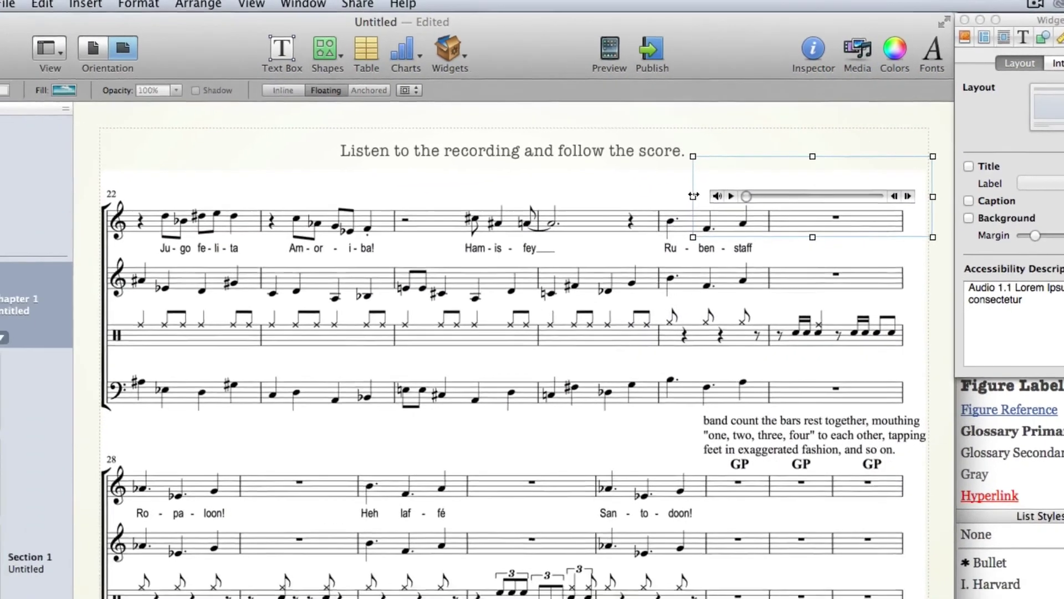
{"action": "left_click_drag", "start_coordinate": [563, 221], "coordinate": [436, 213]}
{"action": "left_click_drag", "start_coordinate": [625, 182], "coordinate": [209, 173]}
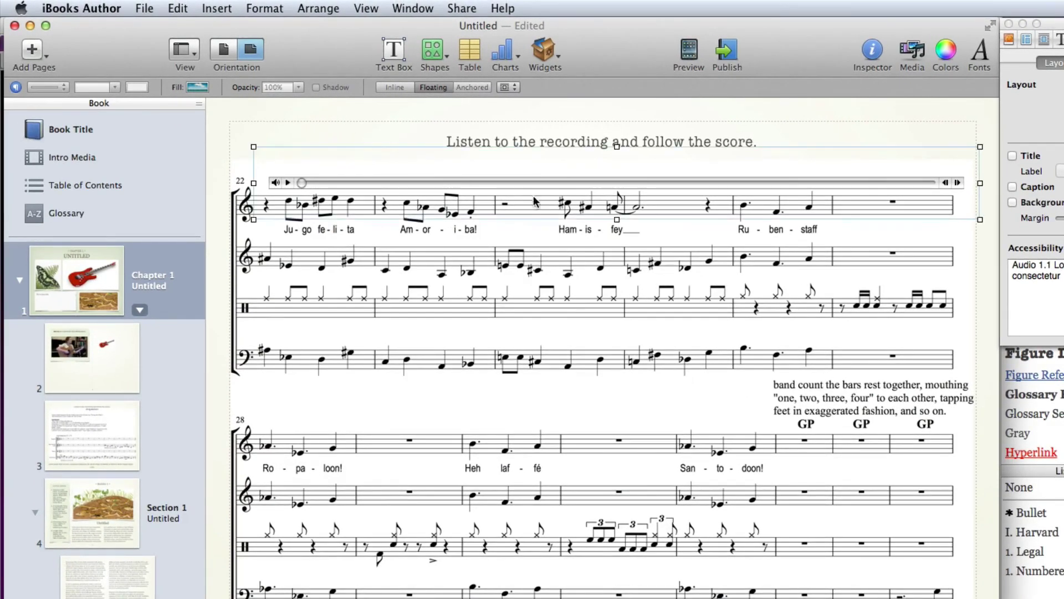
{"action": "left_click_drag", "start_coordinate": [518, 159], "coordinate": [498, 89]}
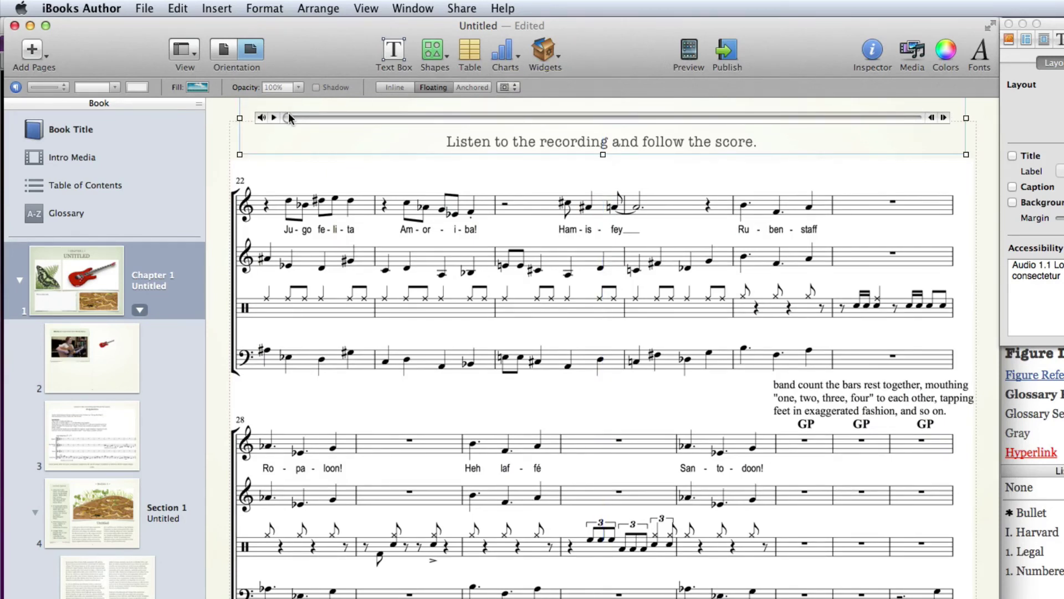
Scrub partway into the recording and play it to test
{"action": "left_click_drag", "start_coordinate": [288, 115], "coordinate": [421, 117]}
{"action": "left_click", "coordinate": [275, 117]}
{"action": "left_click_drag", "start_coordinate": [428, 117], "coordinate": [507, 121]}
Stop playback and shorten the scrubber bar, placing it at the left margin beside the heading
{"action": "left_click", "coordinate": [273, 118]}
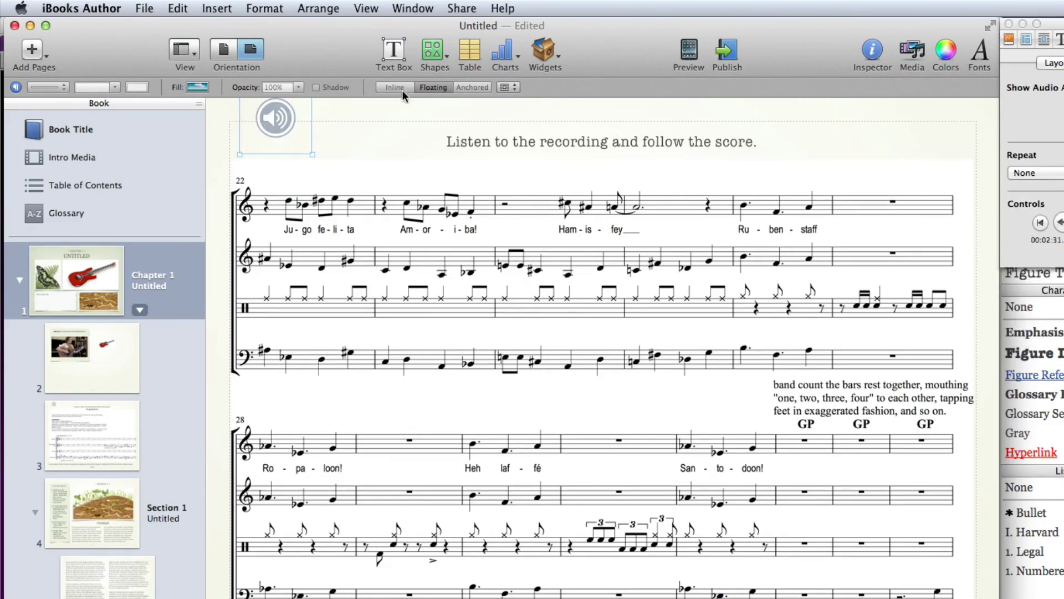
{"action": "left_click_drag", "start_coordinate": [286, 123], "coordinate": [425, 142]}
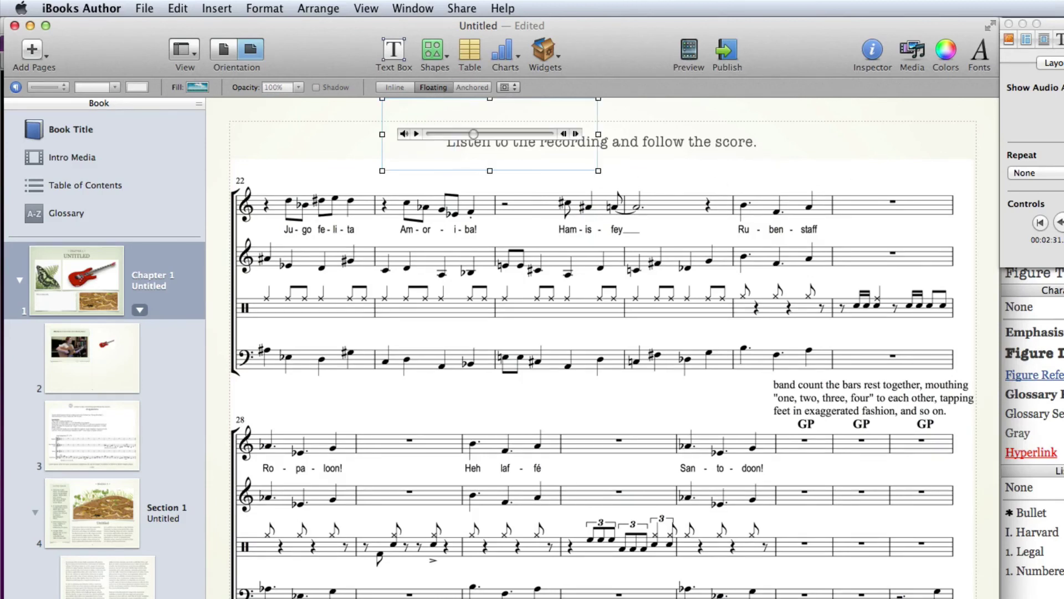
{"action": "left_click_drag", "start_coordinate": [545, 119], "coordinate": [391, 118]}
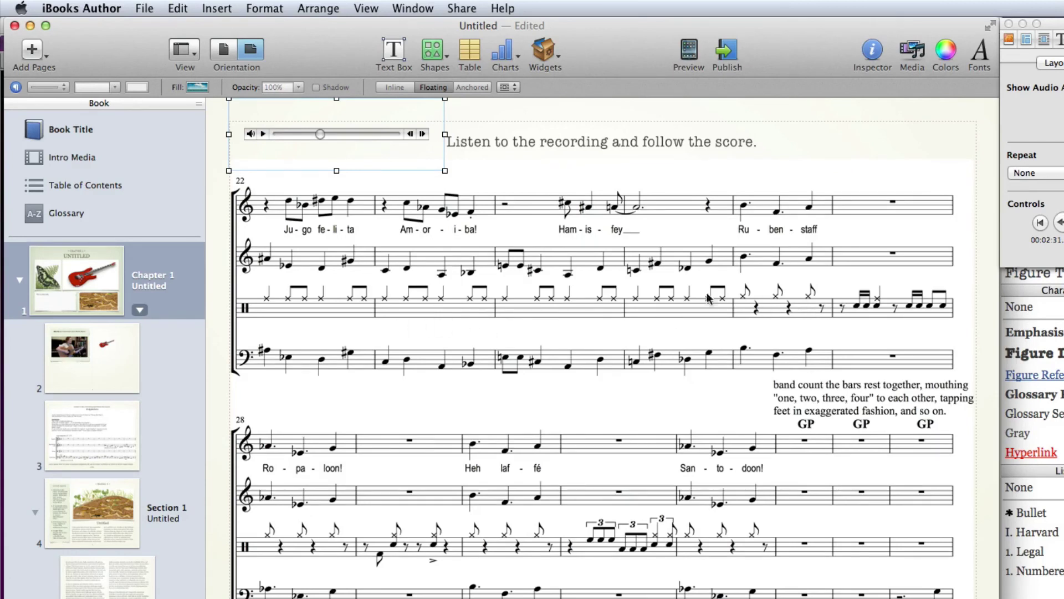